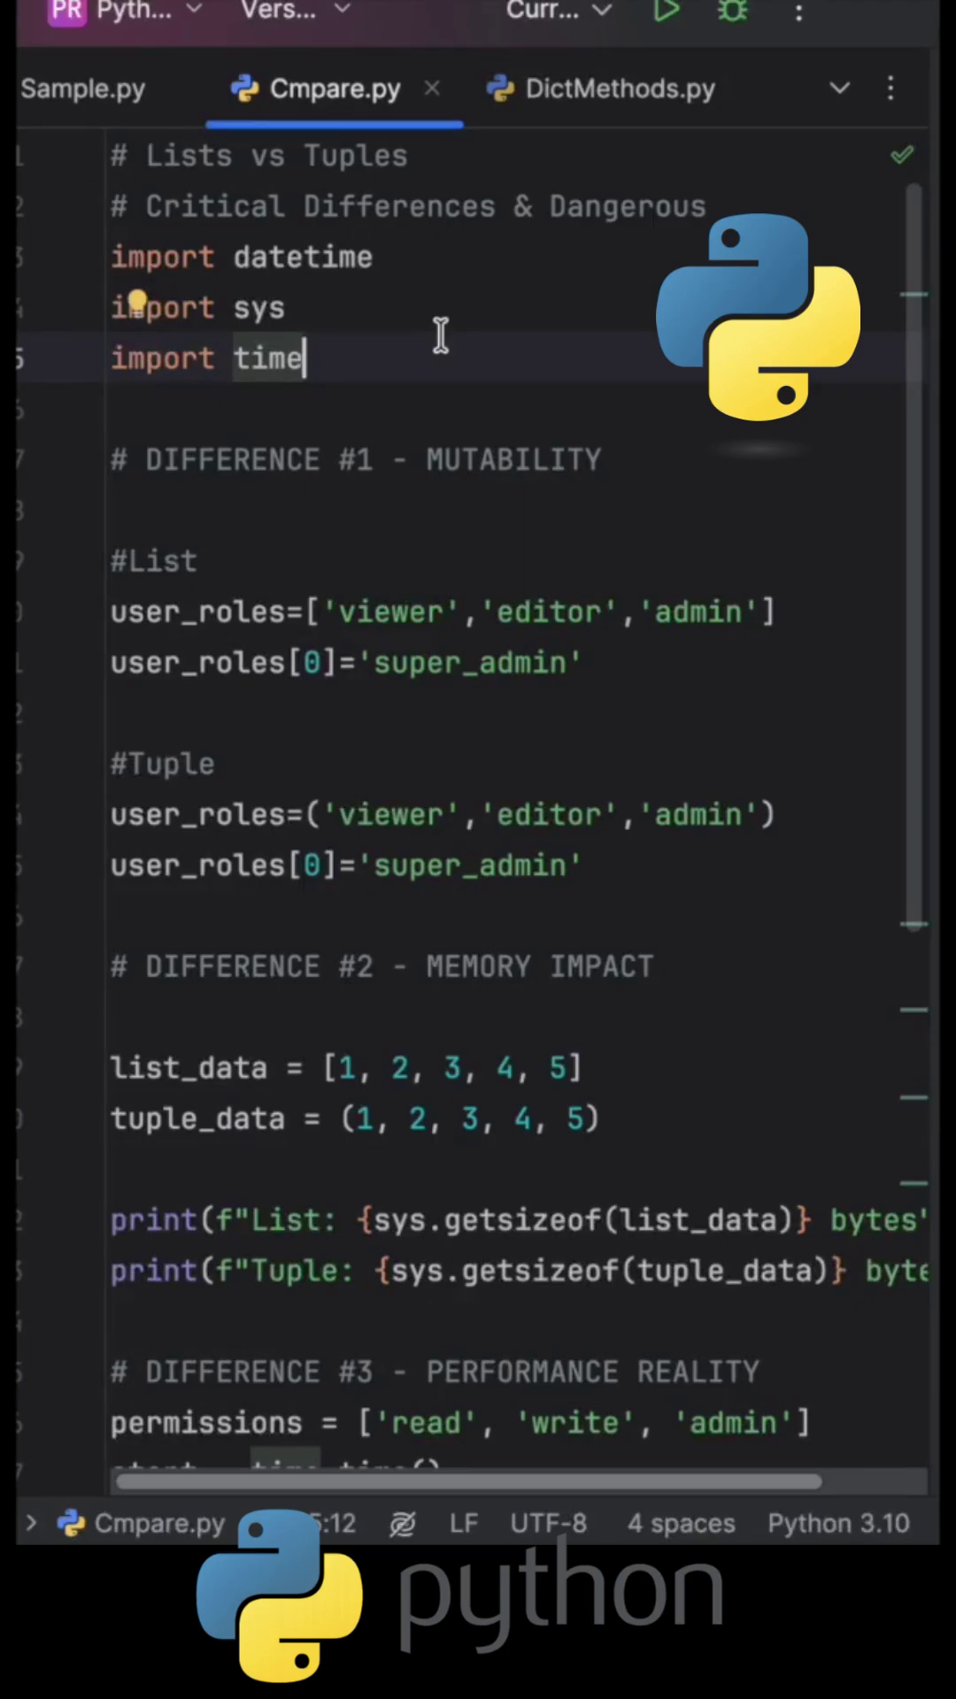
# Step: Review the DIFFERENCE #1 - MUTABILITY comment, the #Tuple block and the tuple item-assignment line
pyautogui.moveTo(603, 459); pyautogui.dragTo(137, 464)
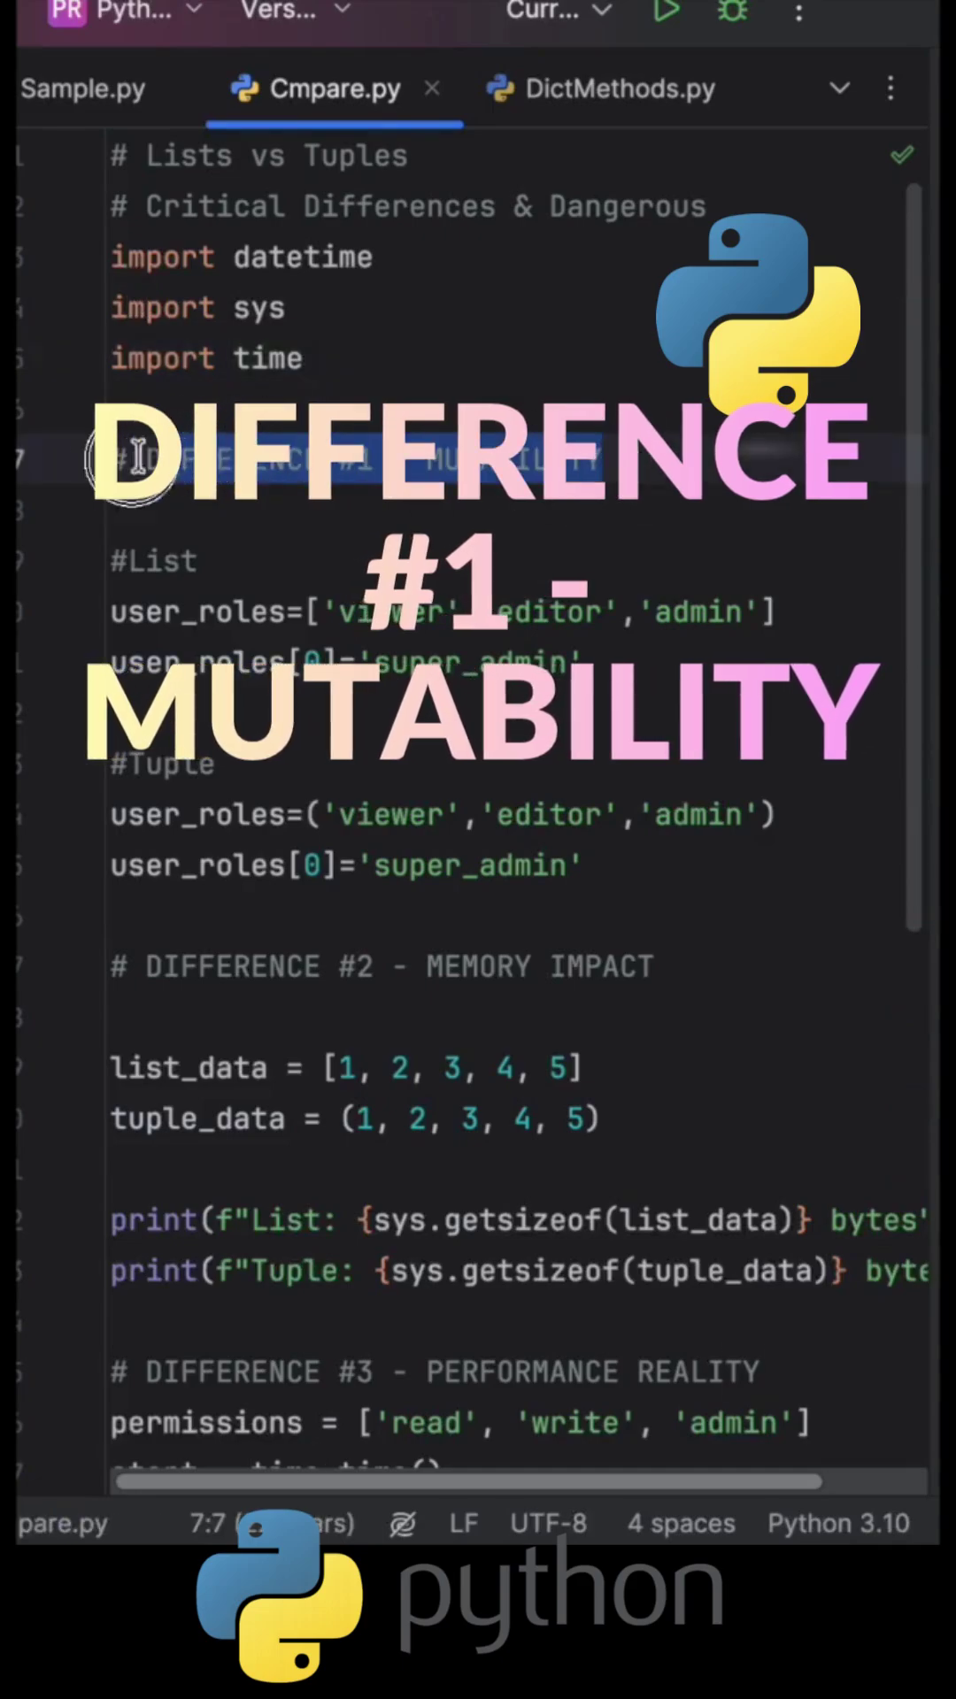
pyautogui.scroll(-1, 138, 465)
pyautogui.click(41, 505)
pyautogui.click(600, 600)
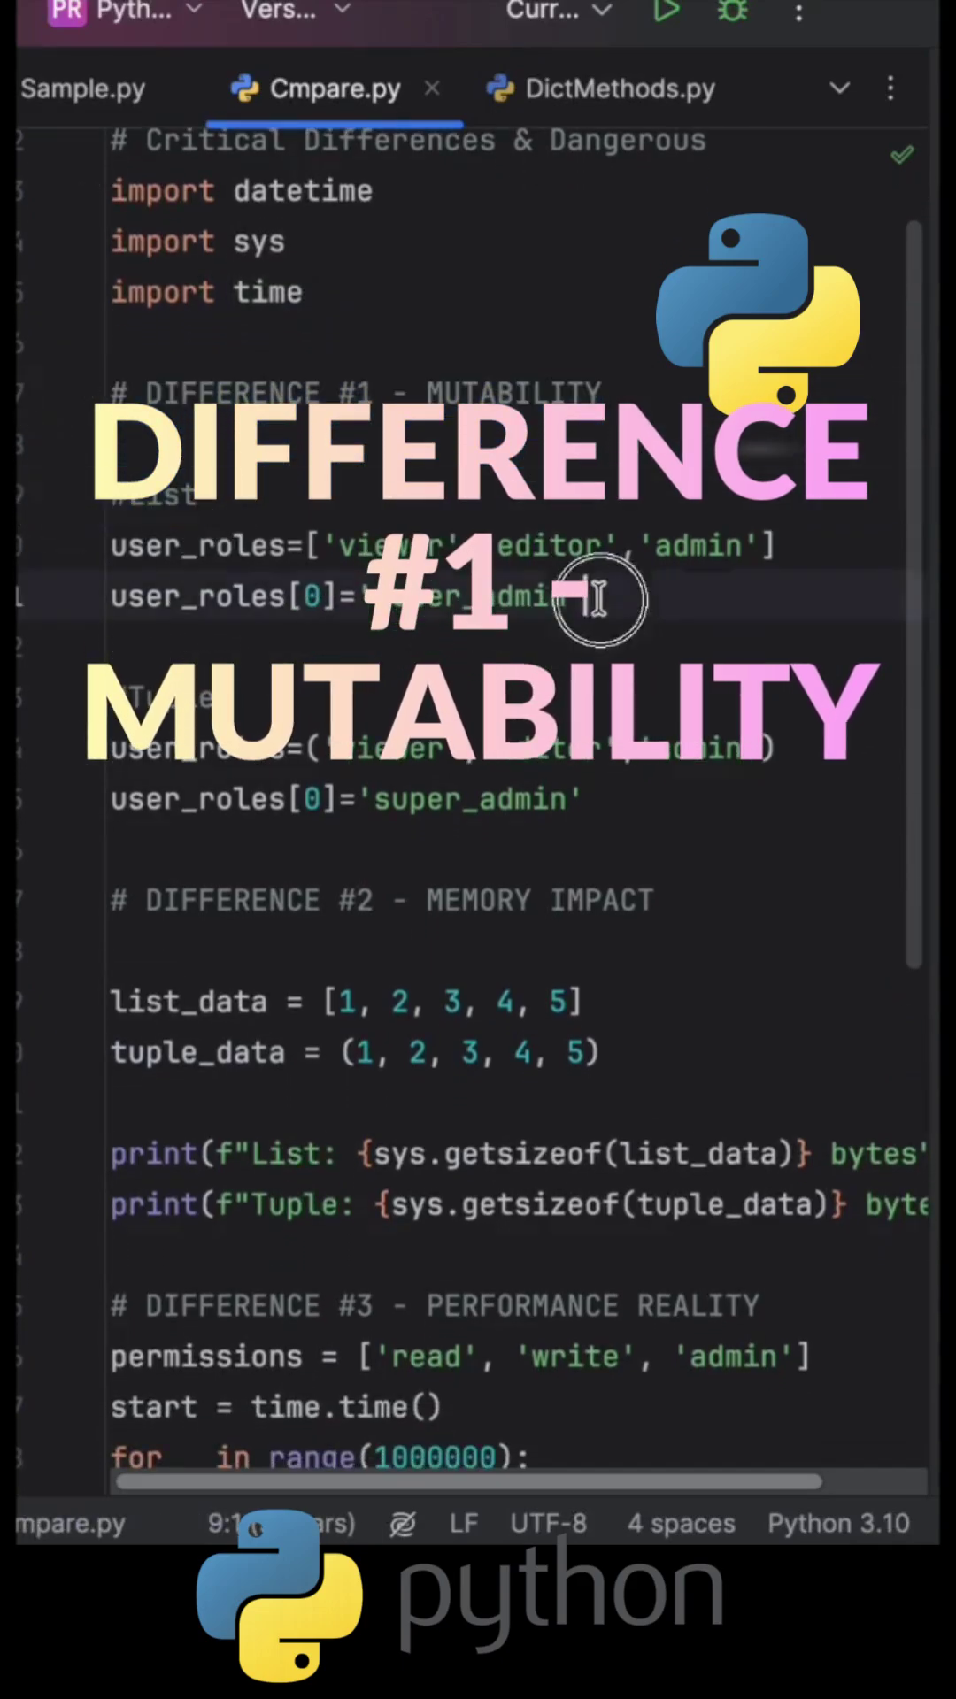
pyautogui.moveTo(601, 601); pyautogui.dragTo(54, 531)
pyautogui.scroll(-1, 120, 624)
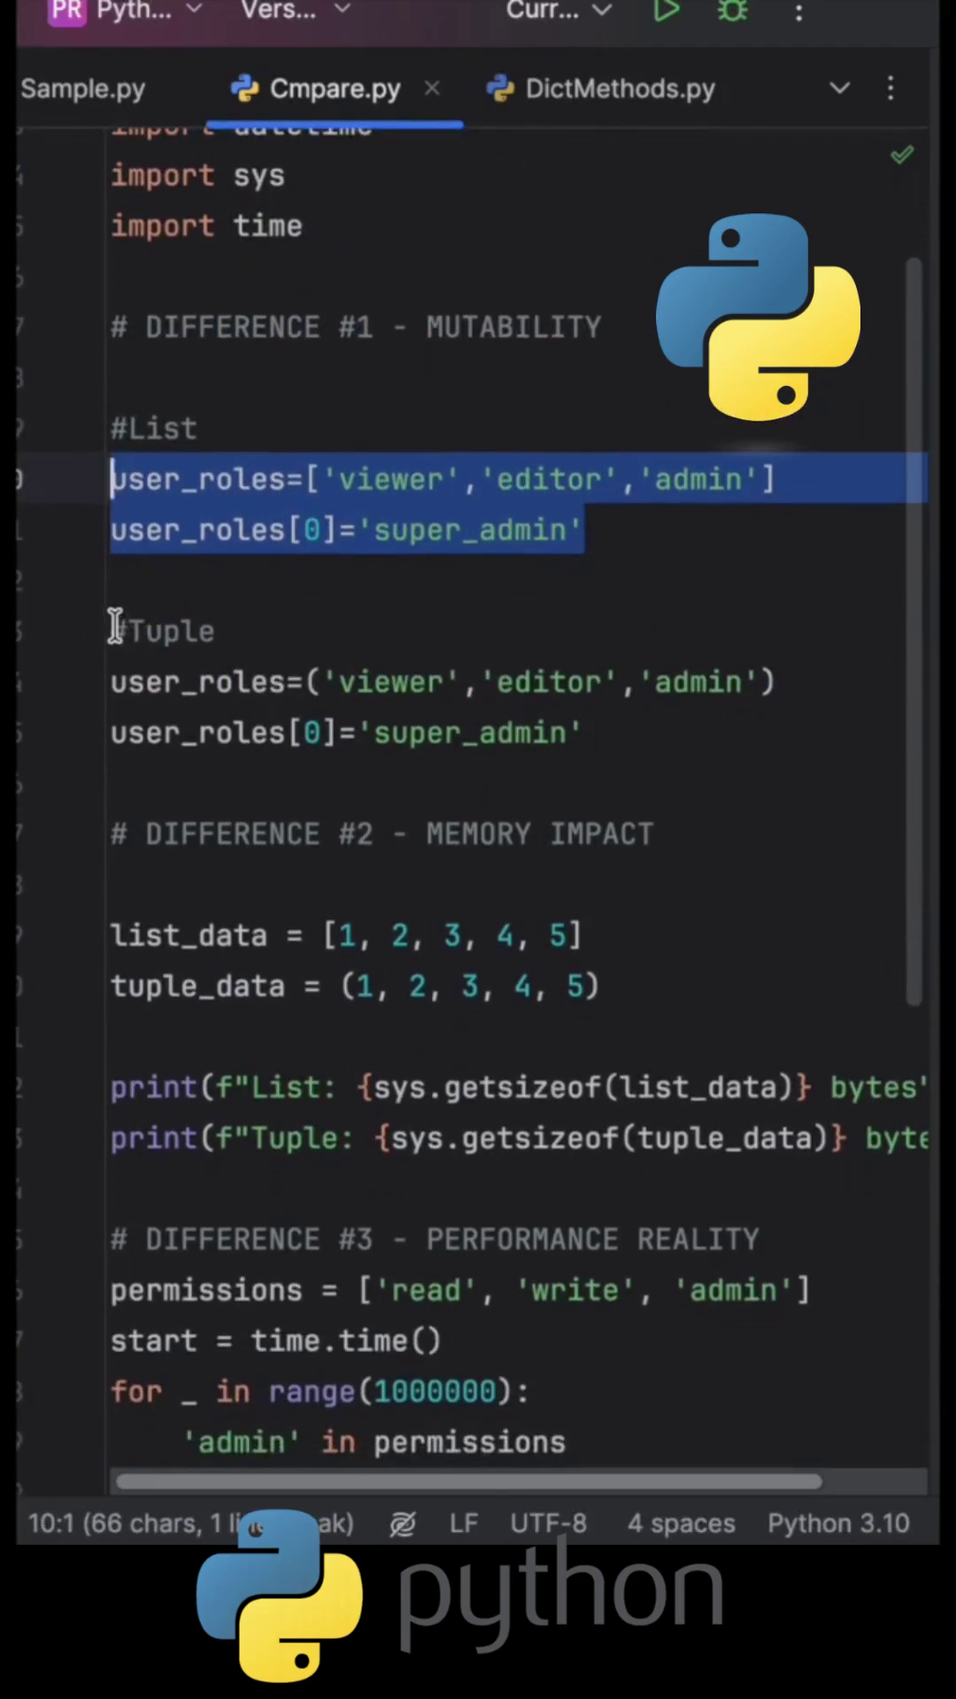
pyautogui.moveTo(115, 626)
pyautogui.mouseDown()
pyautogui.moveTo(452, 705)
pyautogui.moveTo(715, 721)
pyautogui.mouseUp()
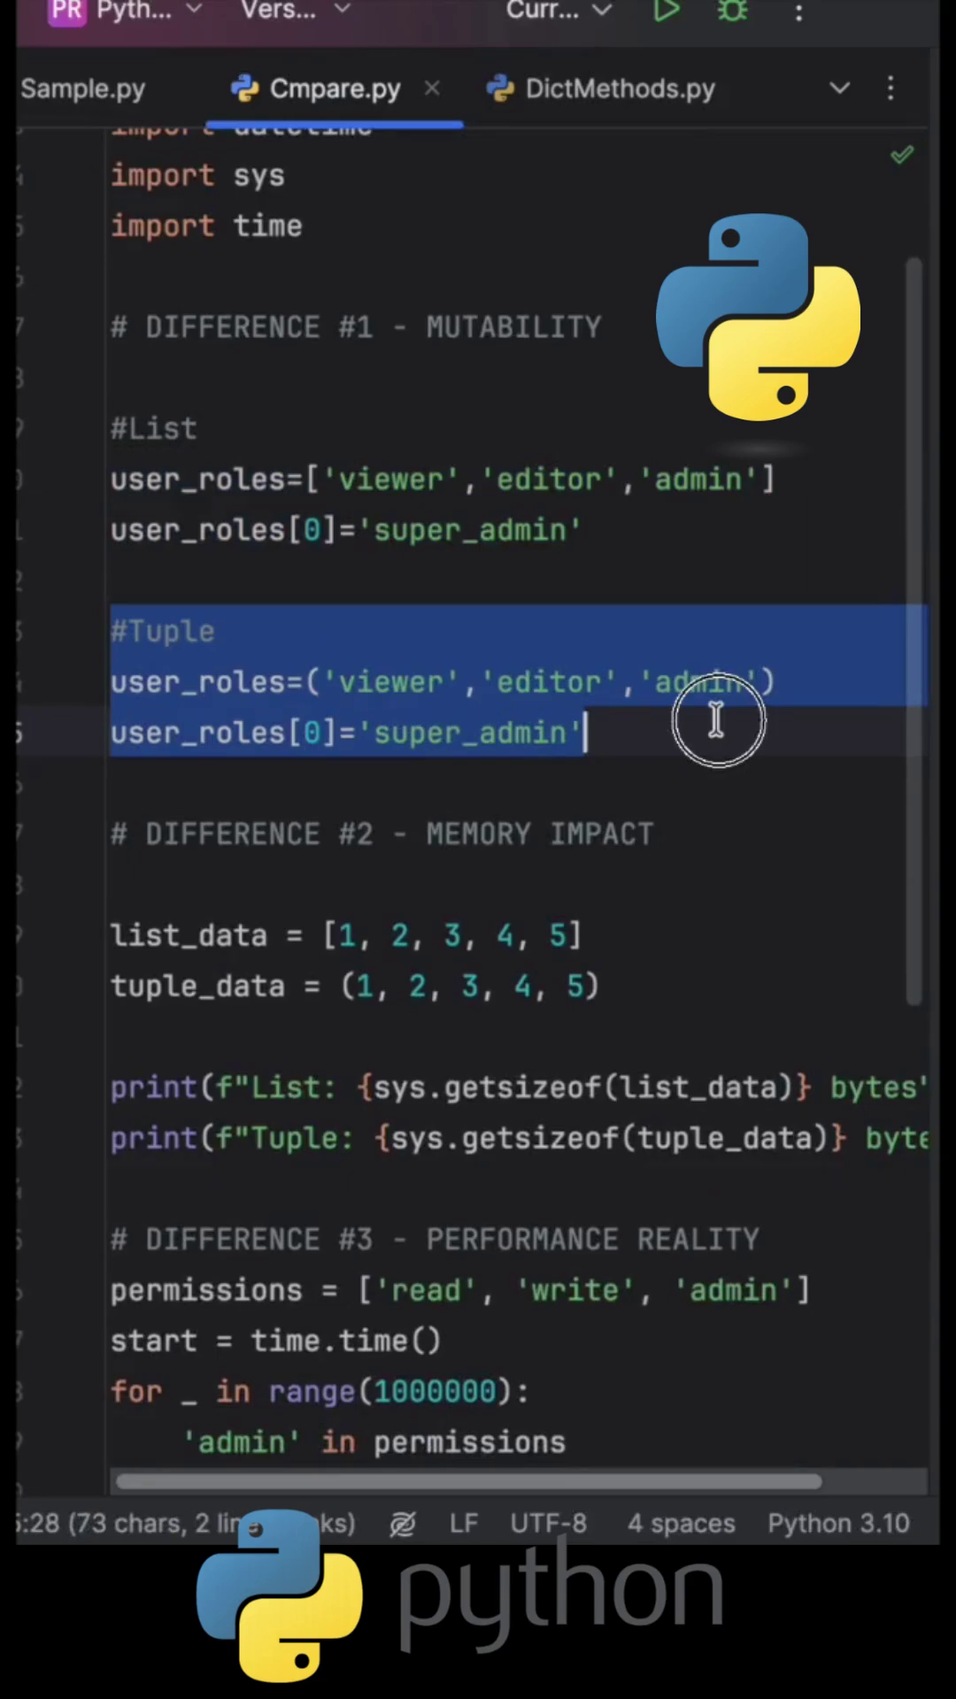
pyautogui.click(611, 741)
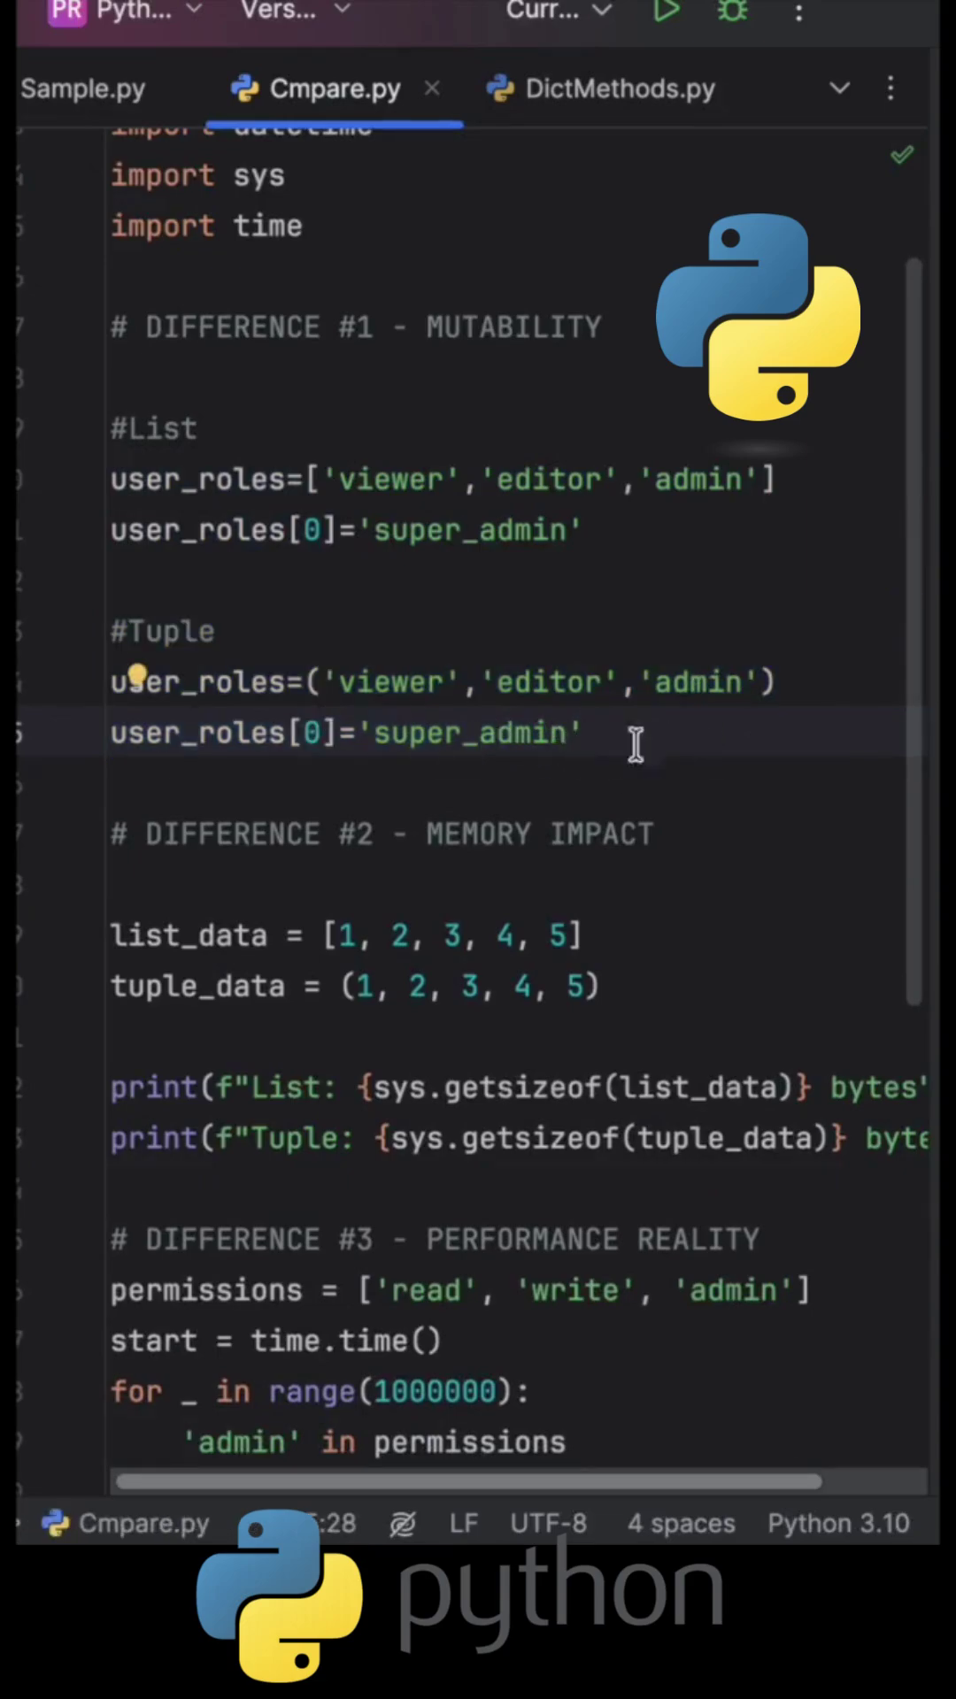
pyautogui.moveTo(651, 732); pyautogui.dragTo(111, 733)
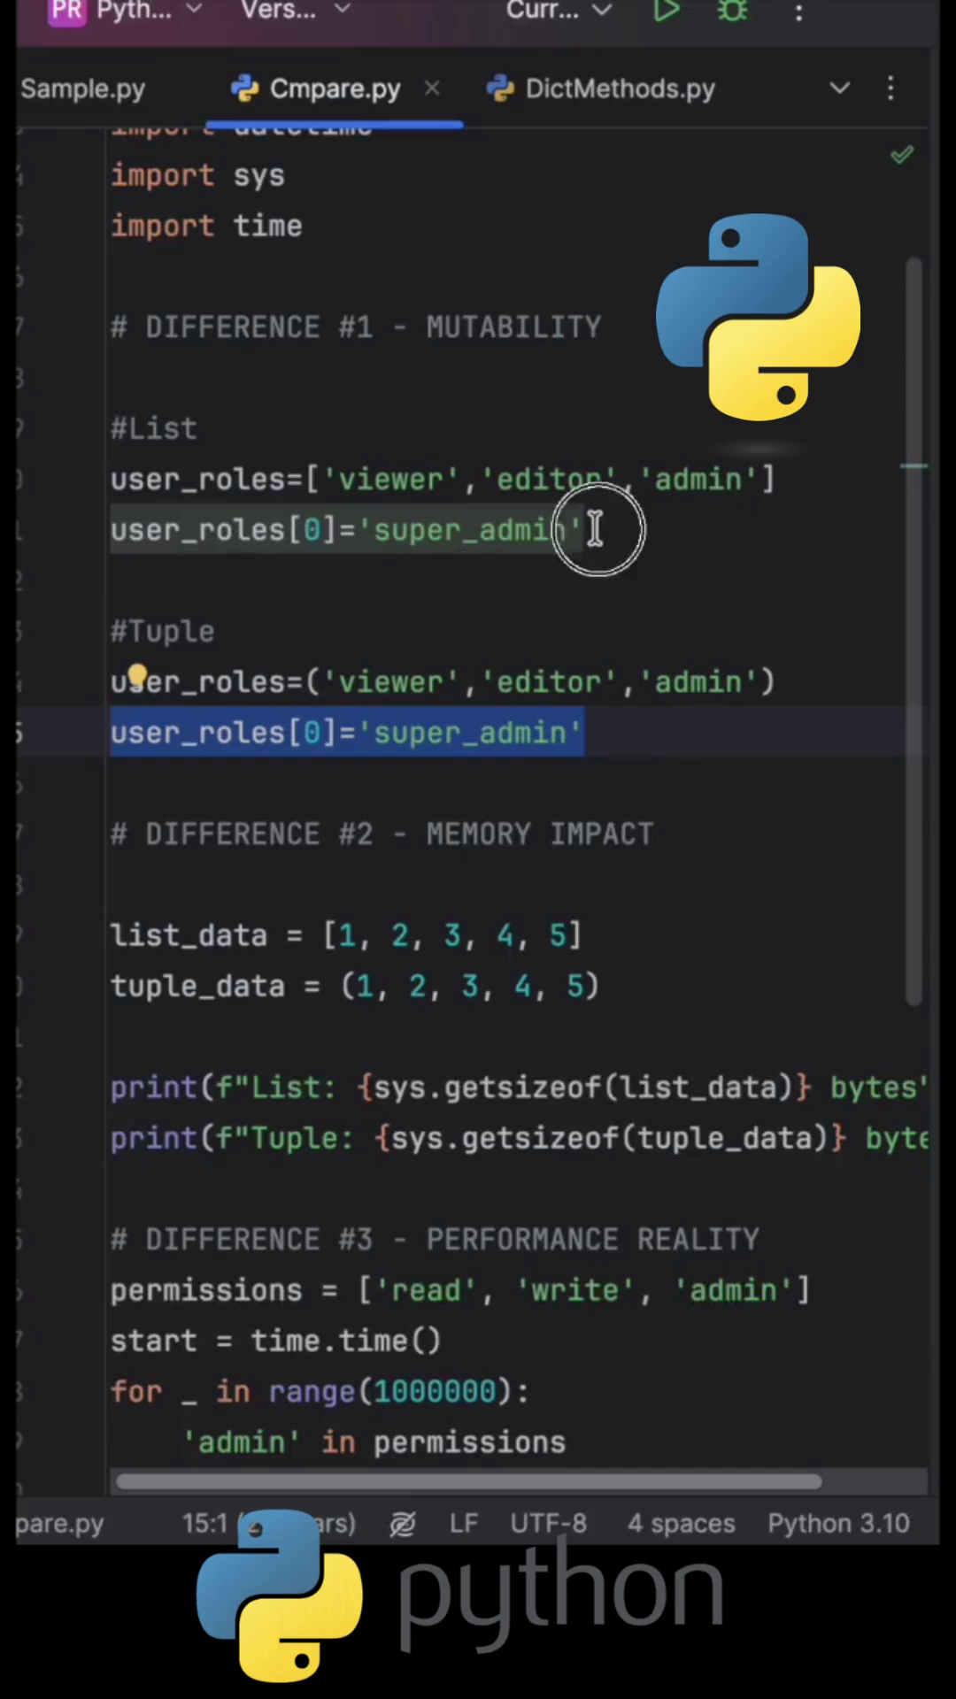
pyautogui.doubleClick(392, 479)
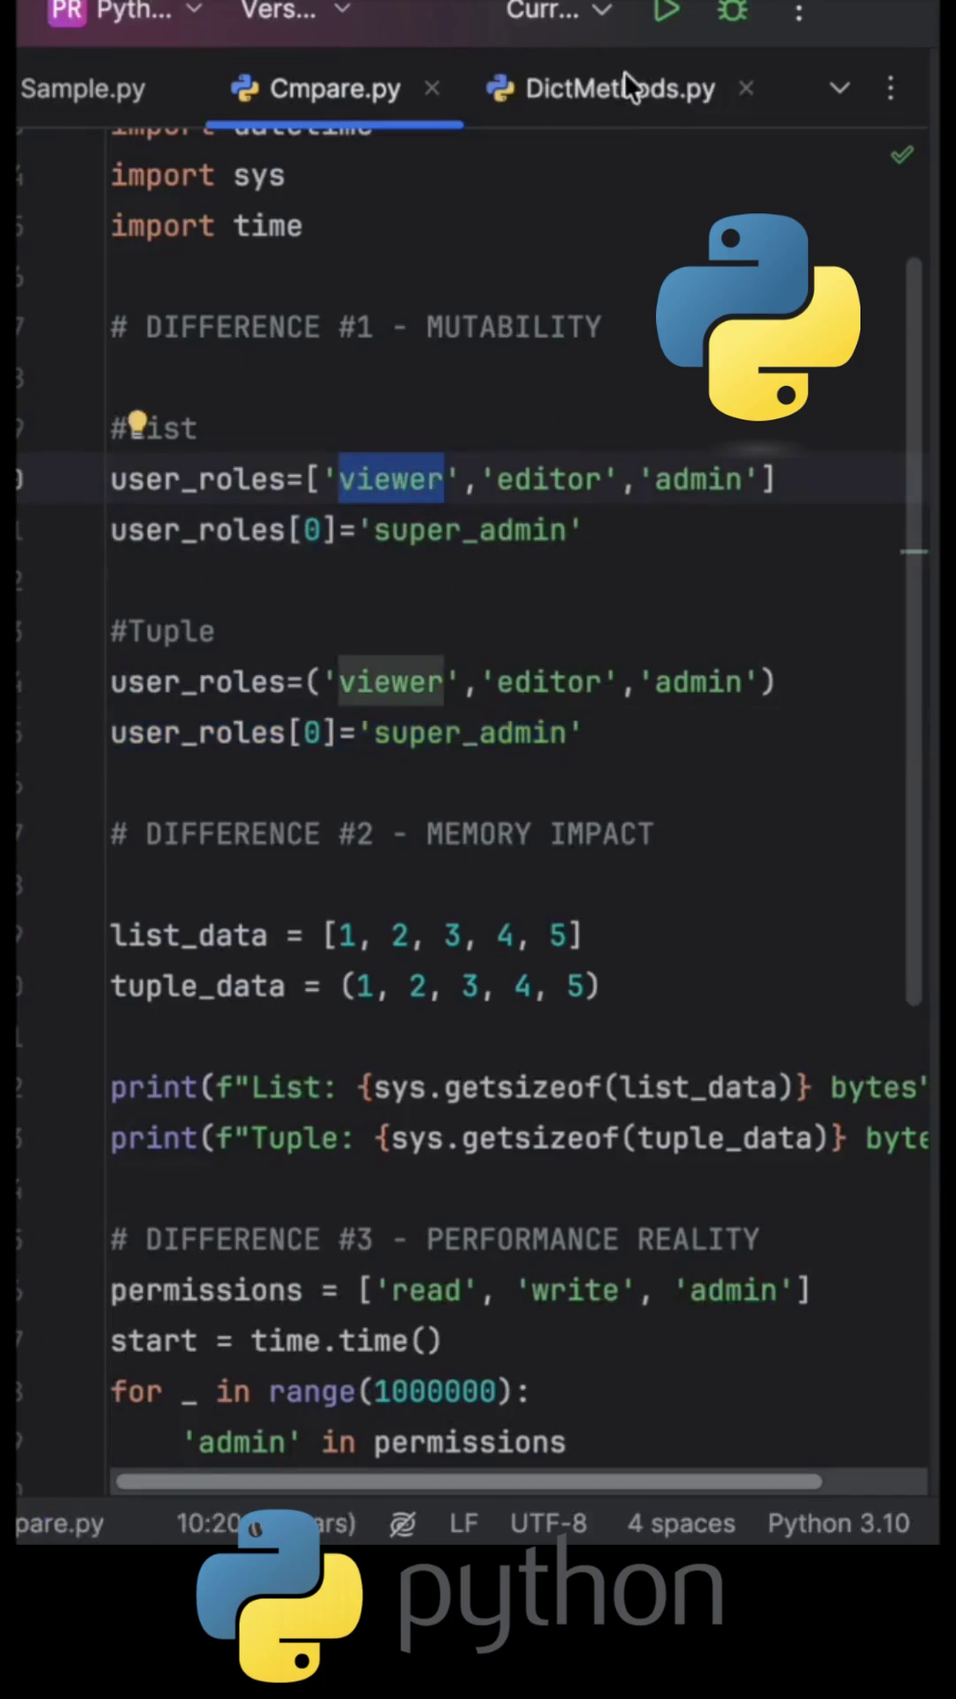
# Step: Run Cmpare.py and highlight the resulting tuple item-assignment TypeError
pyautogui.moveTo(591, 733)
pyautogui.mouseDown()
pyautogui.moveTo(62, 720)
pyautogui.moveTo(93, 630)
pyautogui.mouseUp()
pyautogui.click(663, 26)
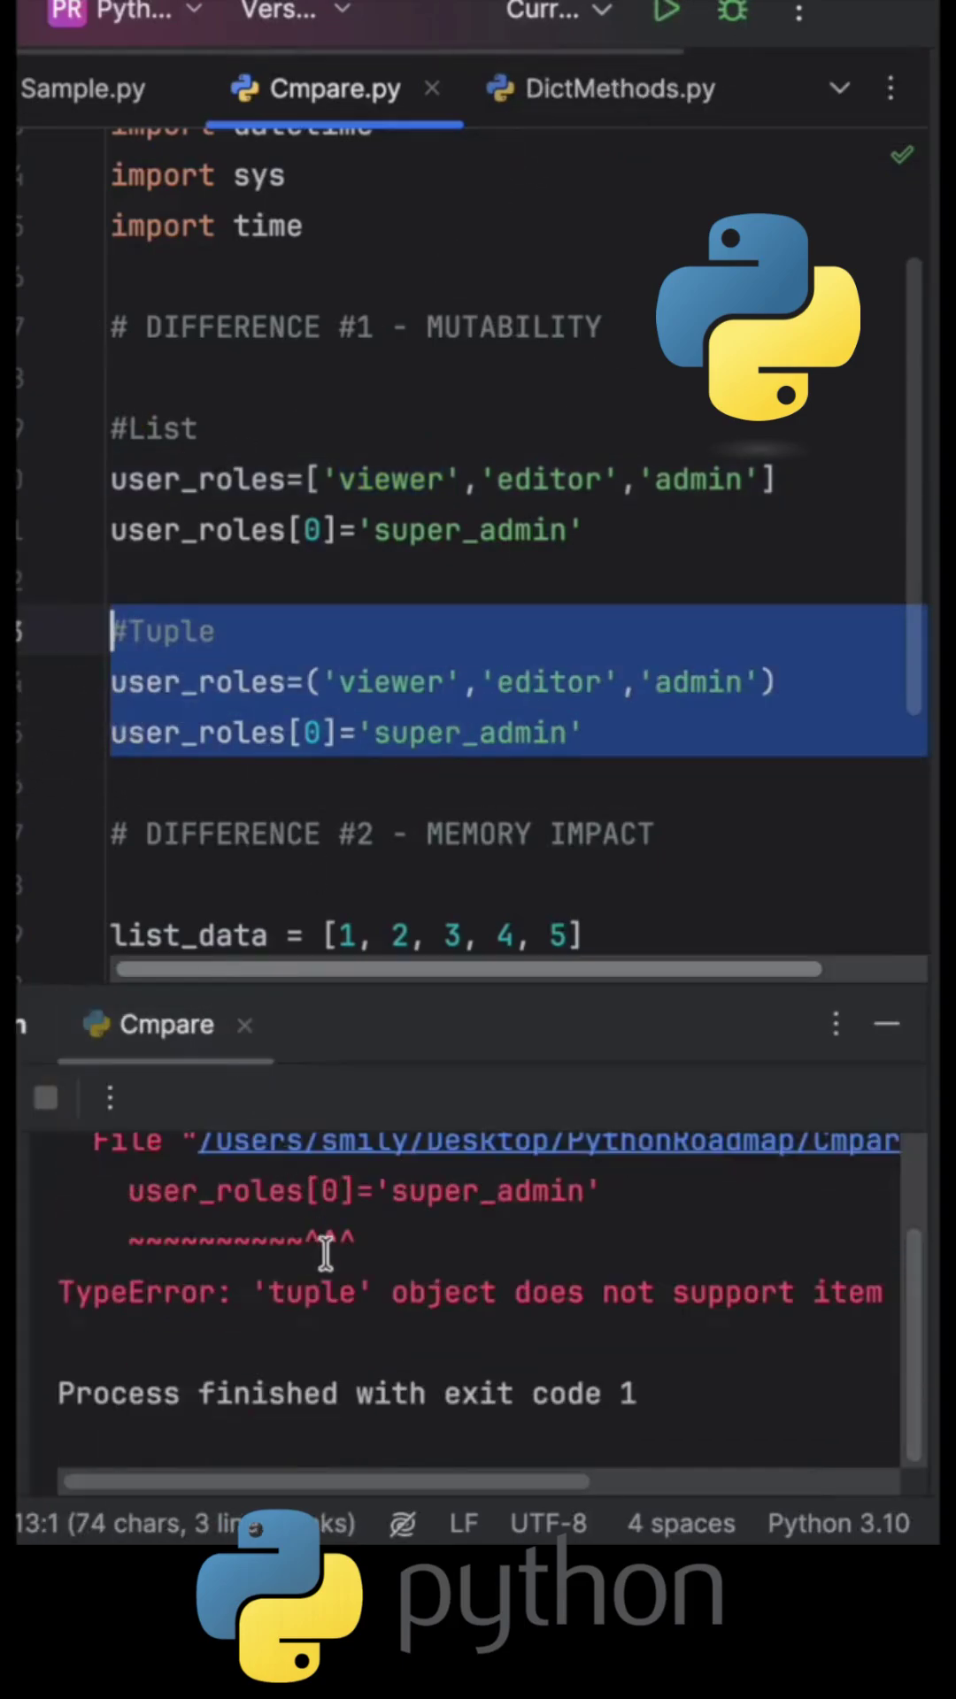
pyautogui.moveTo(461, 1292); pyautogui.dragTo(929, 1288)
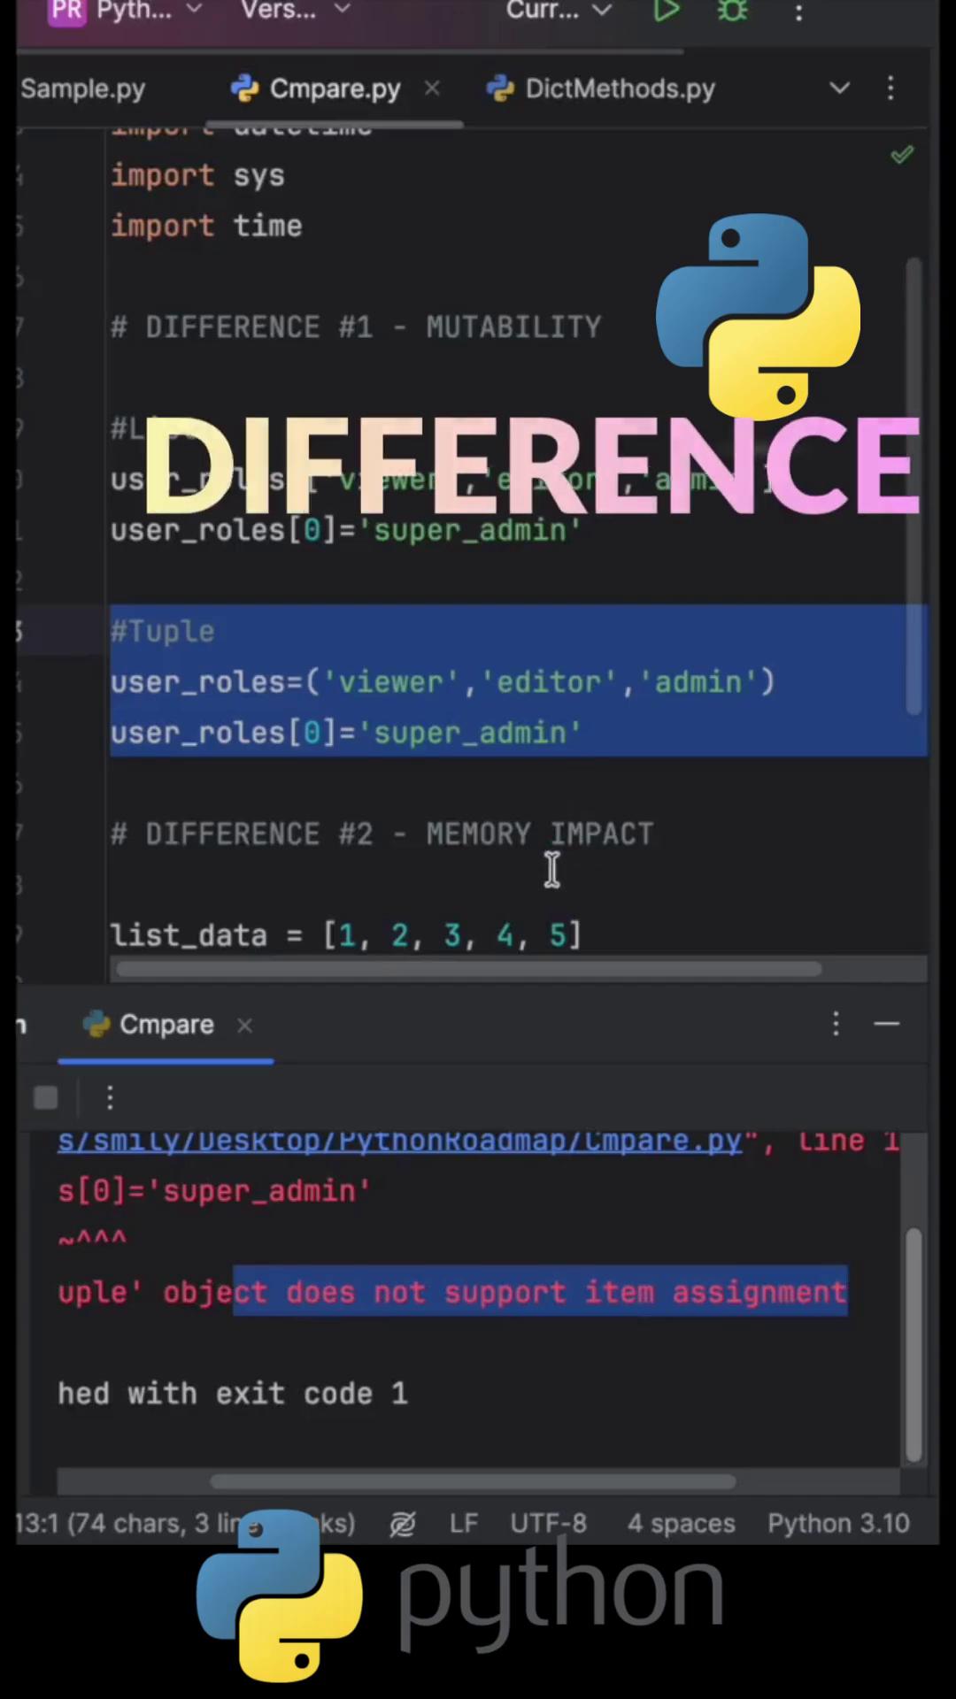
# Step: Review the tuple_data values (1, 2, 3, 4, 5) and size print statements, then rerun Cmpare.py
pyautogui.click(245, 1024)
pyautogui.scroll(-2, 462, 943)
pyautogui.scroll(-2, 463, 942)
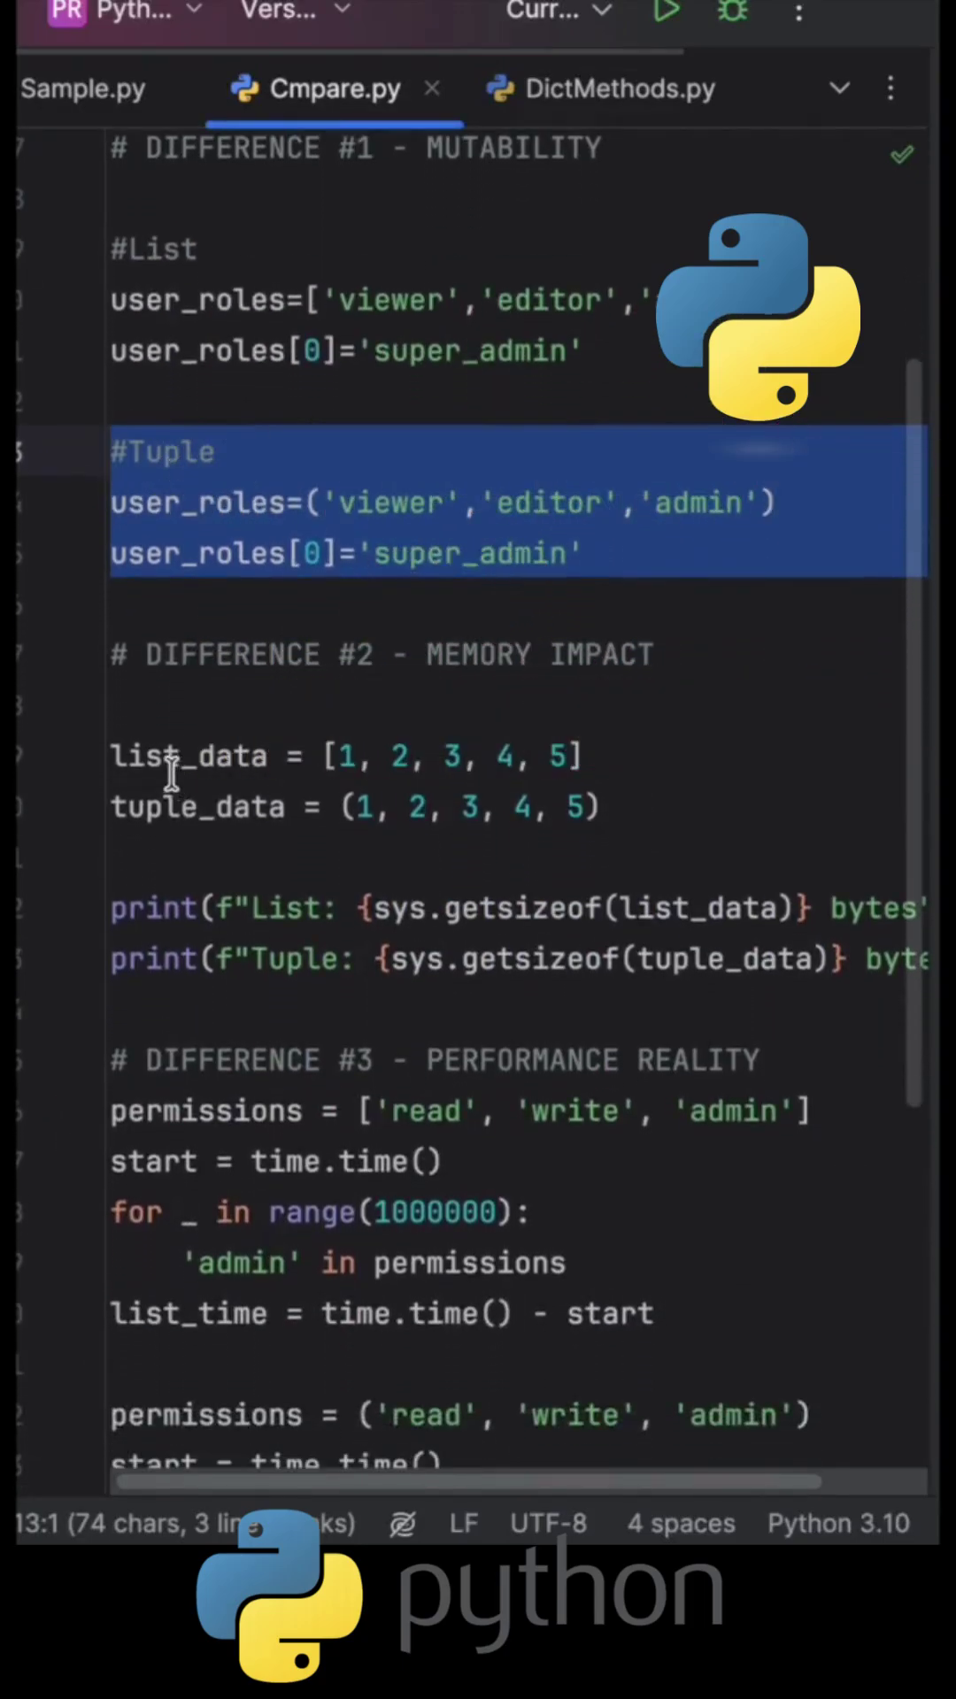
pyautogui.moveTo(161, 756); pyautogui.dragTo(651, 773)
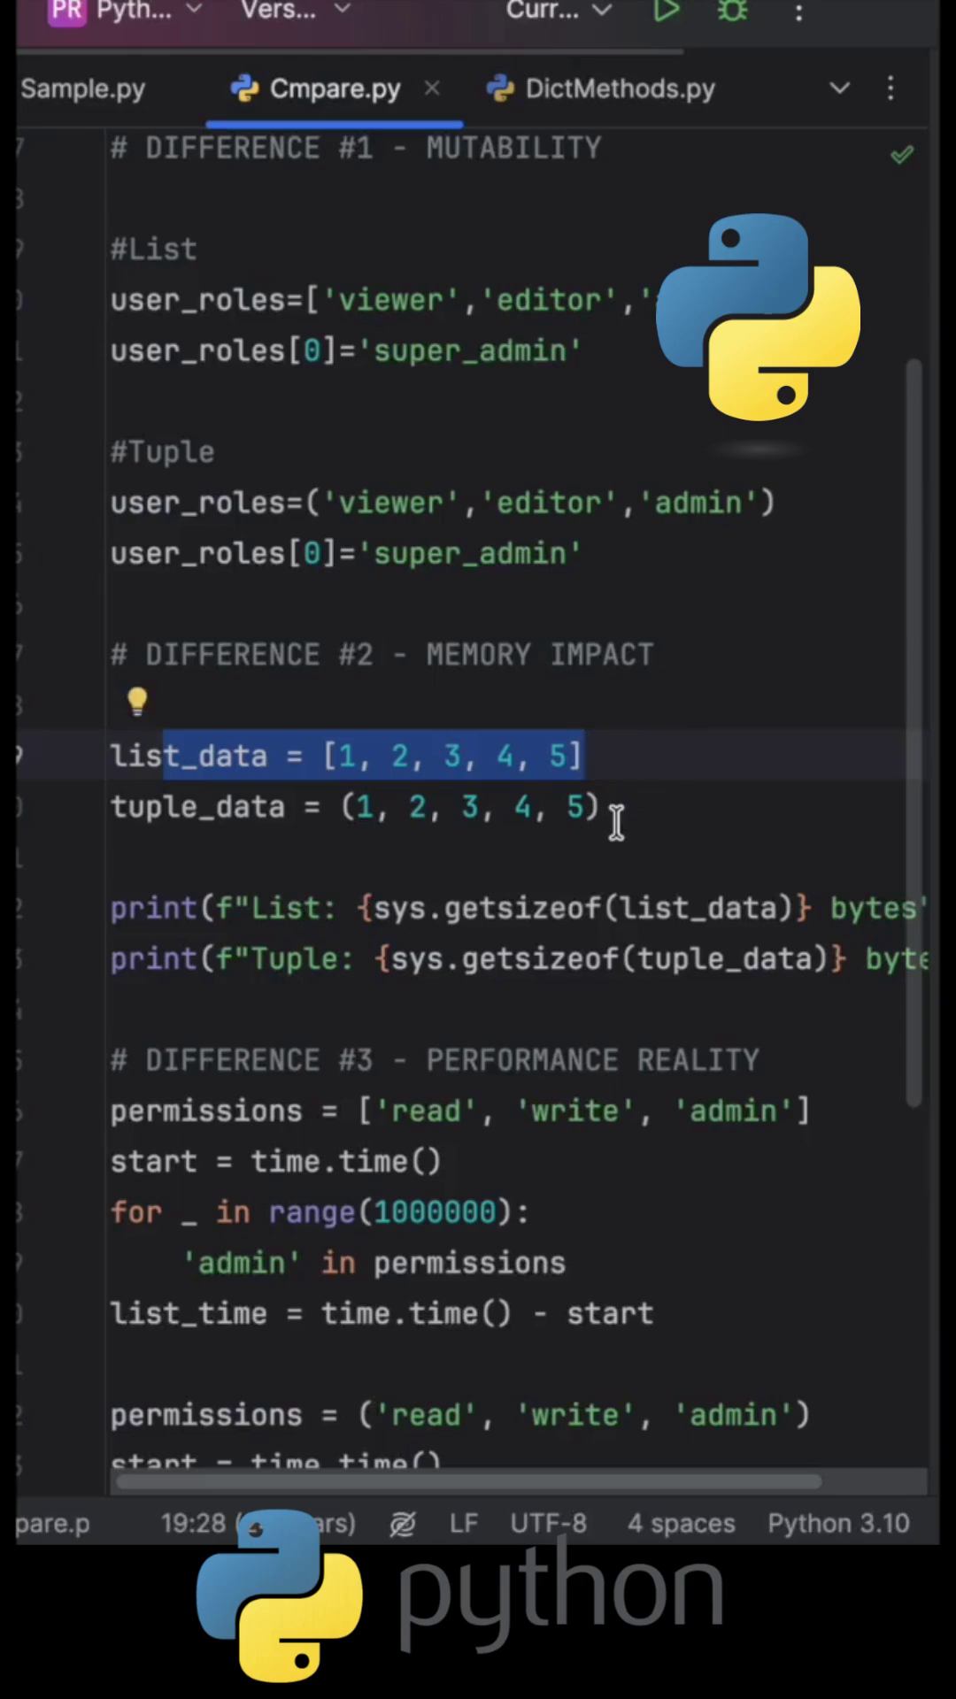
pyautogui.moveTo(326, 805); pyautogui.dragTo(642, 805)
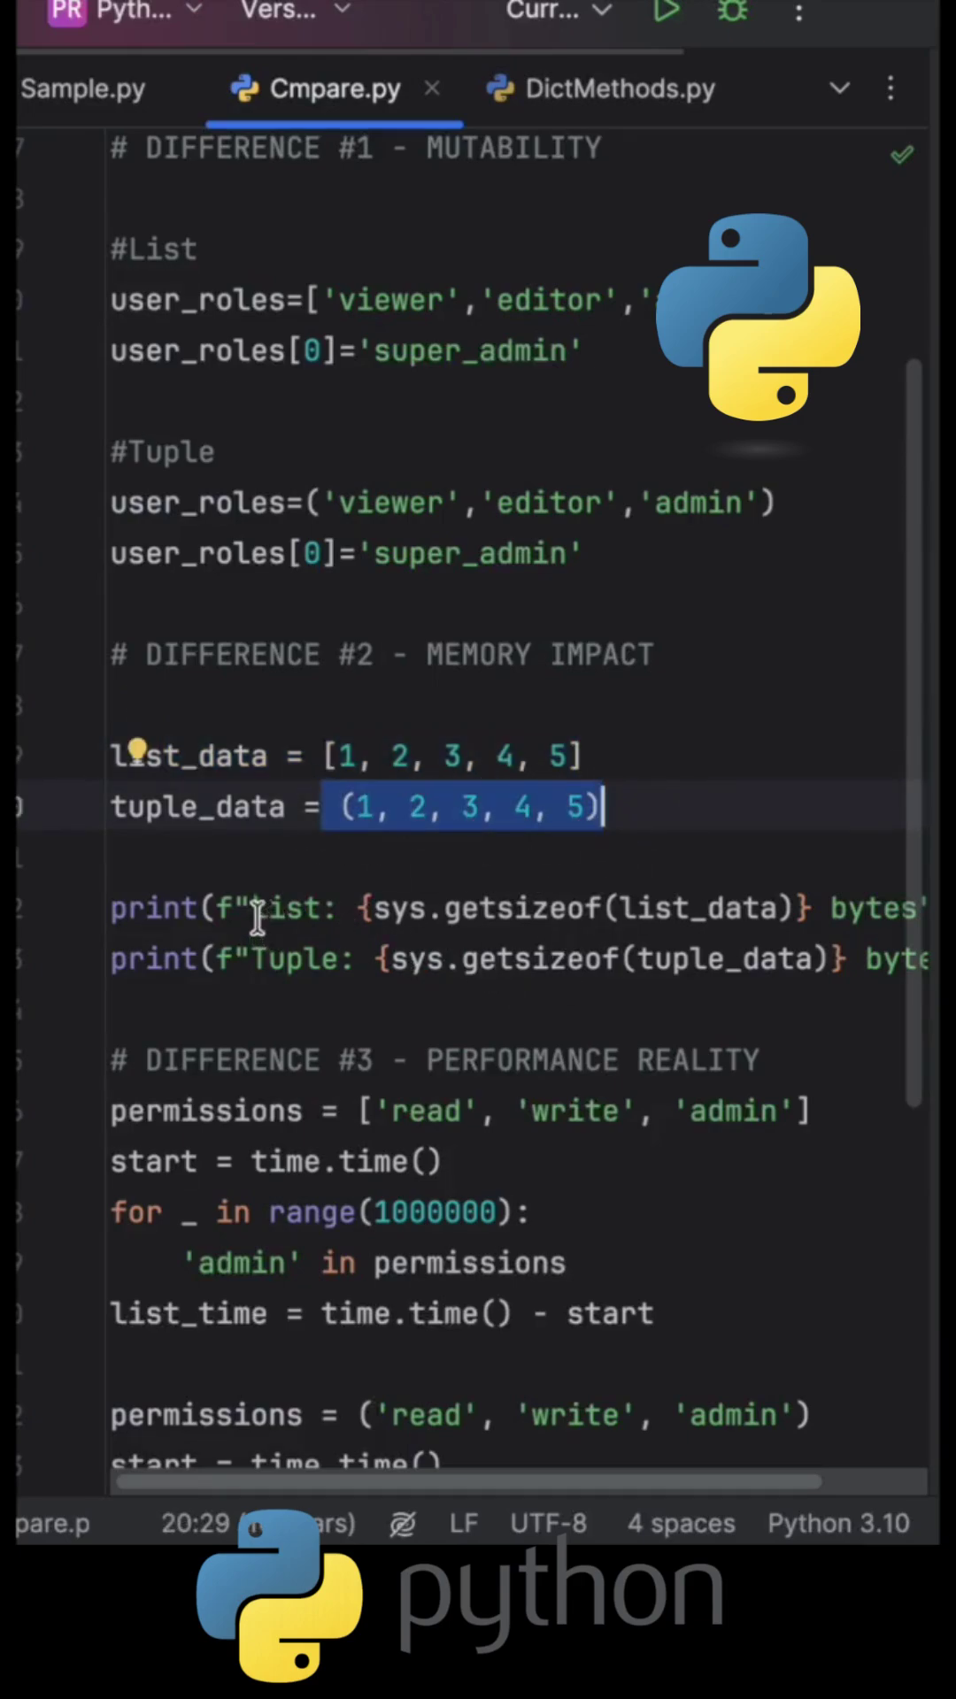
pyautogui.moveTo(114, 908); pyautogui.dragTo(806, 968)
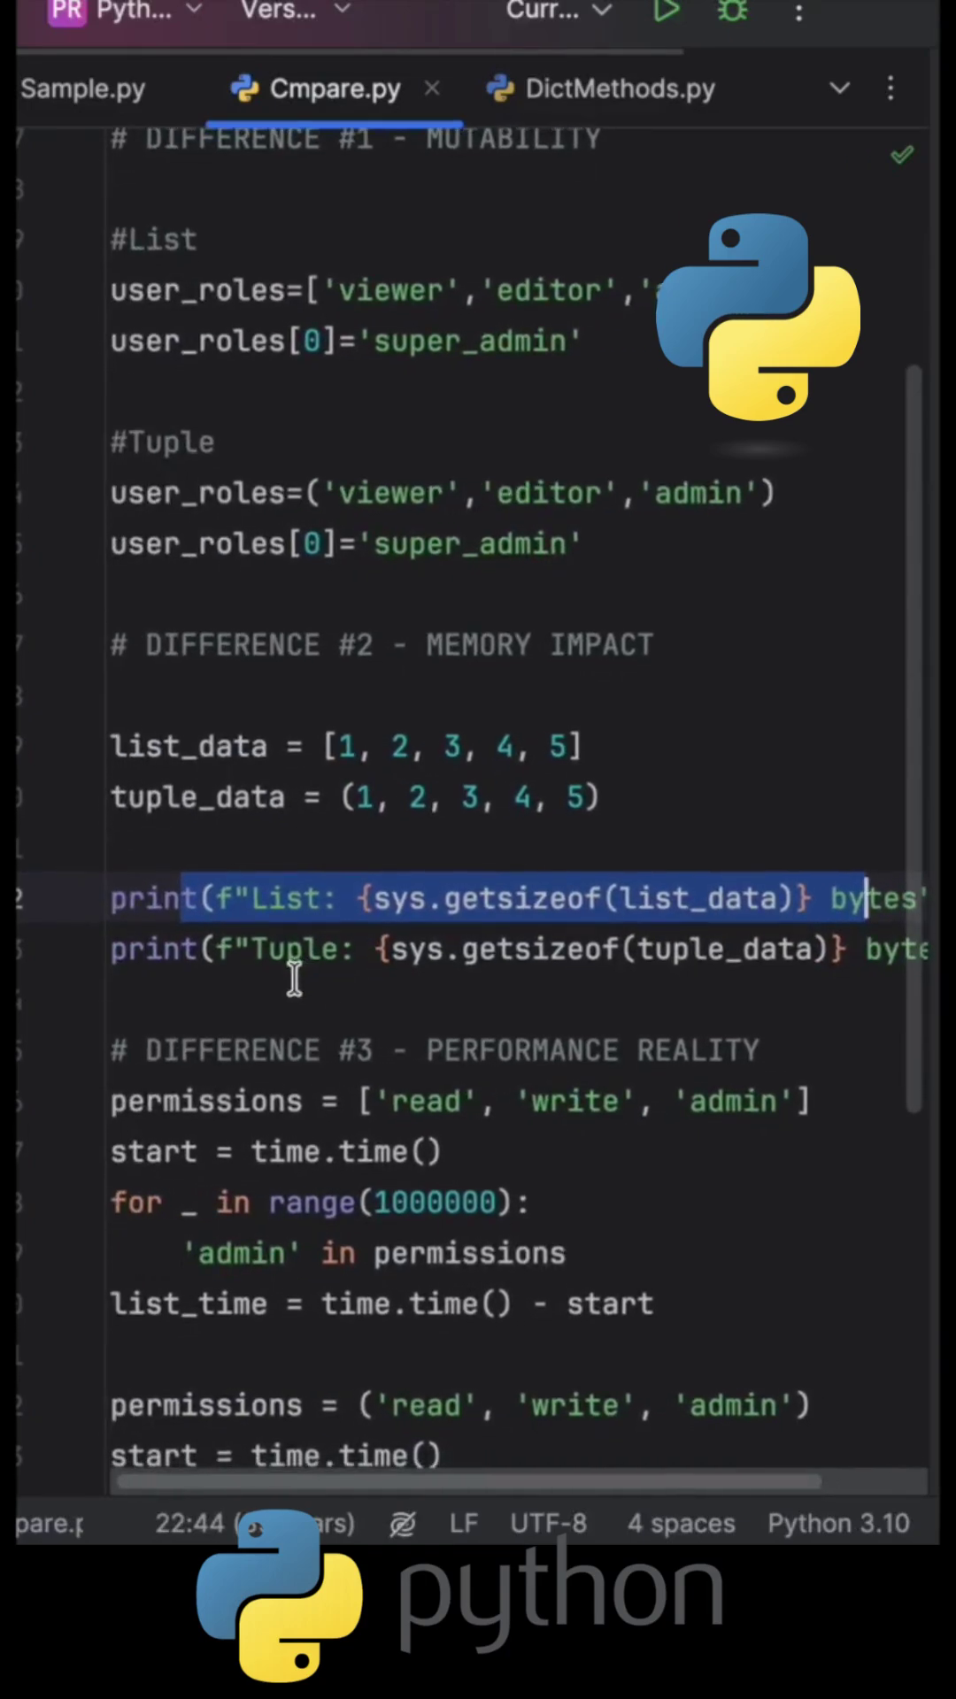
pyautogui.moveTo(182, 948); pyautogui.dragTo(917, 945)
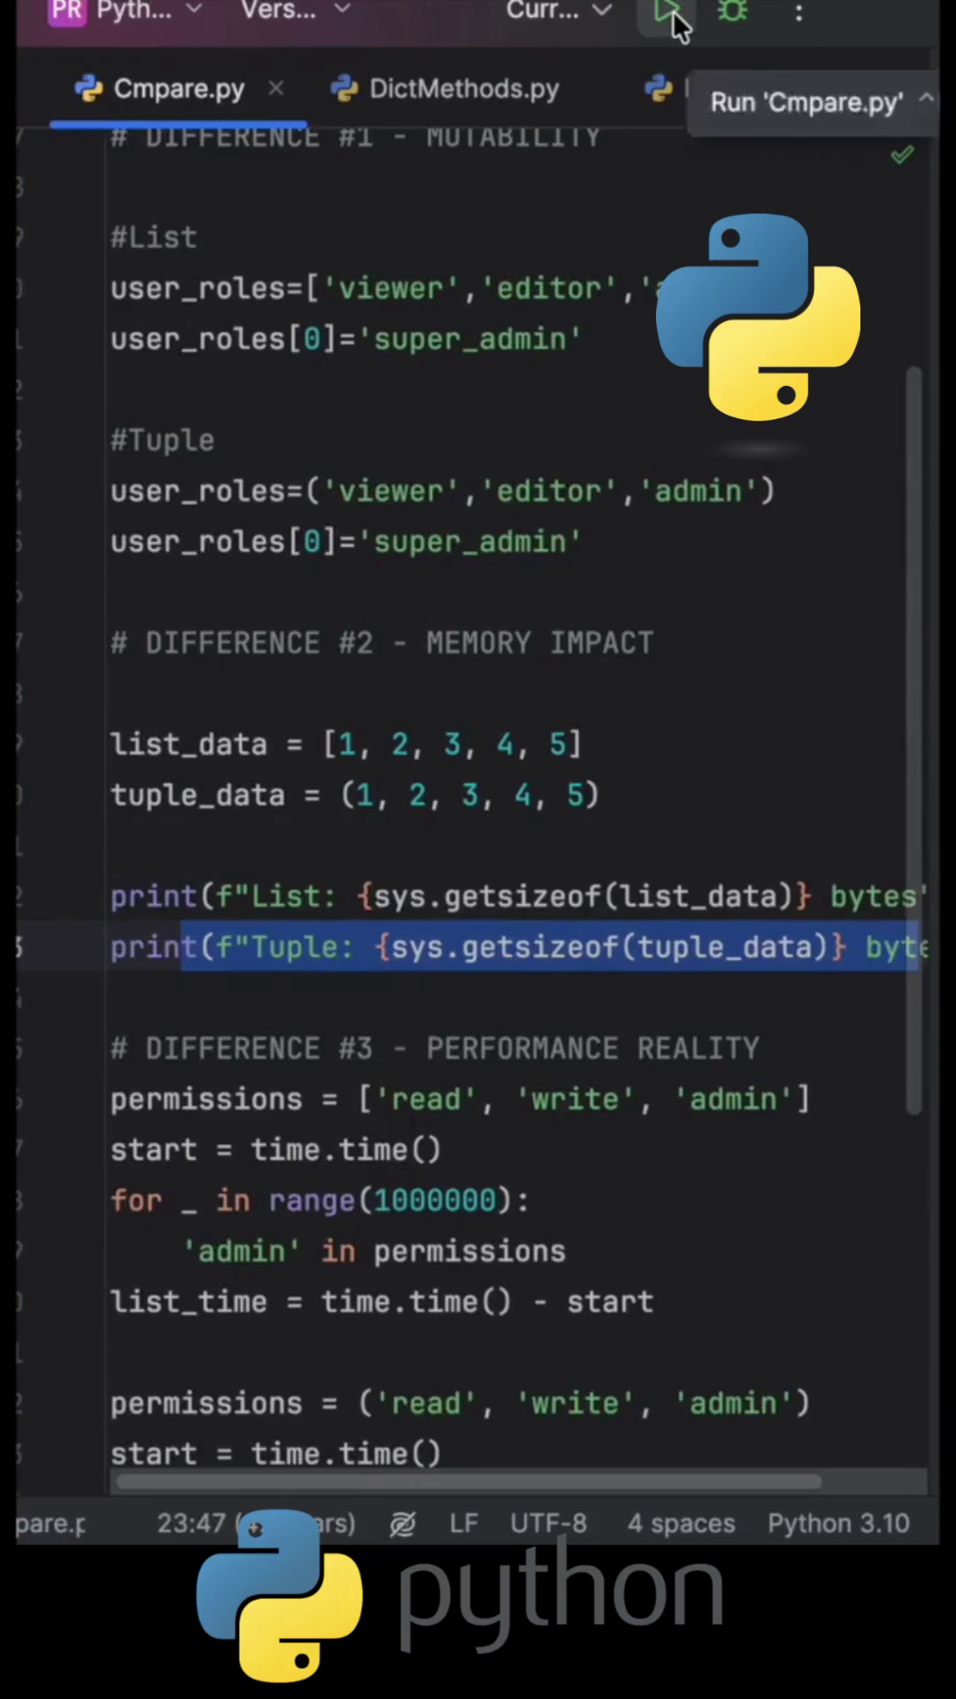
pyautogui.click(667, 14)
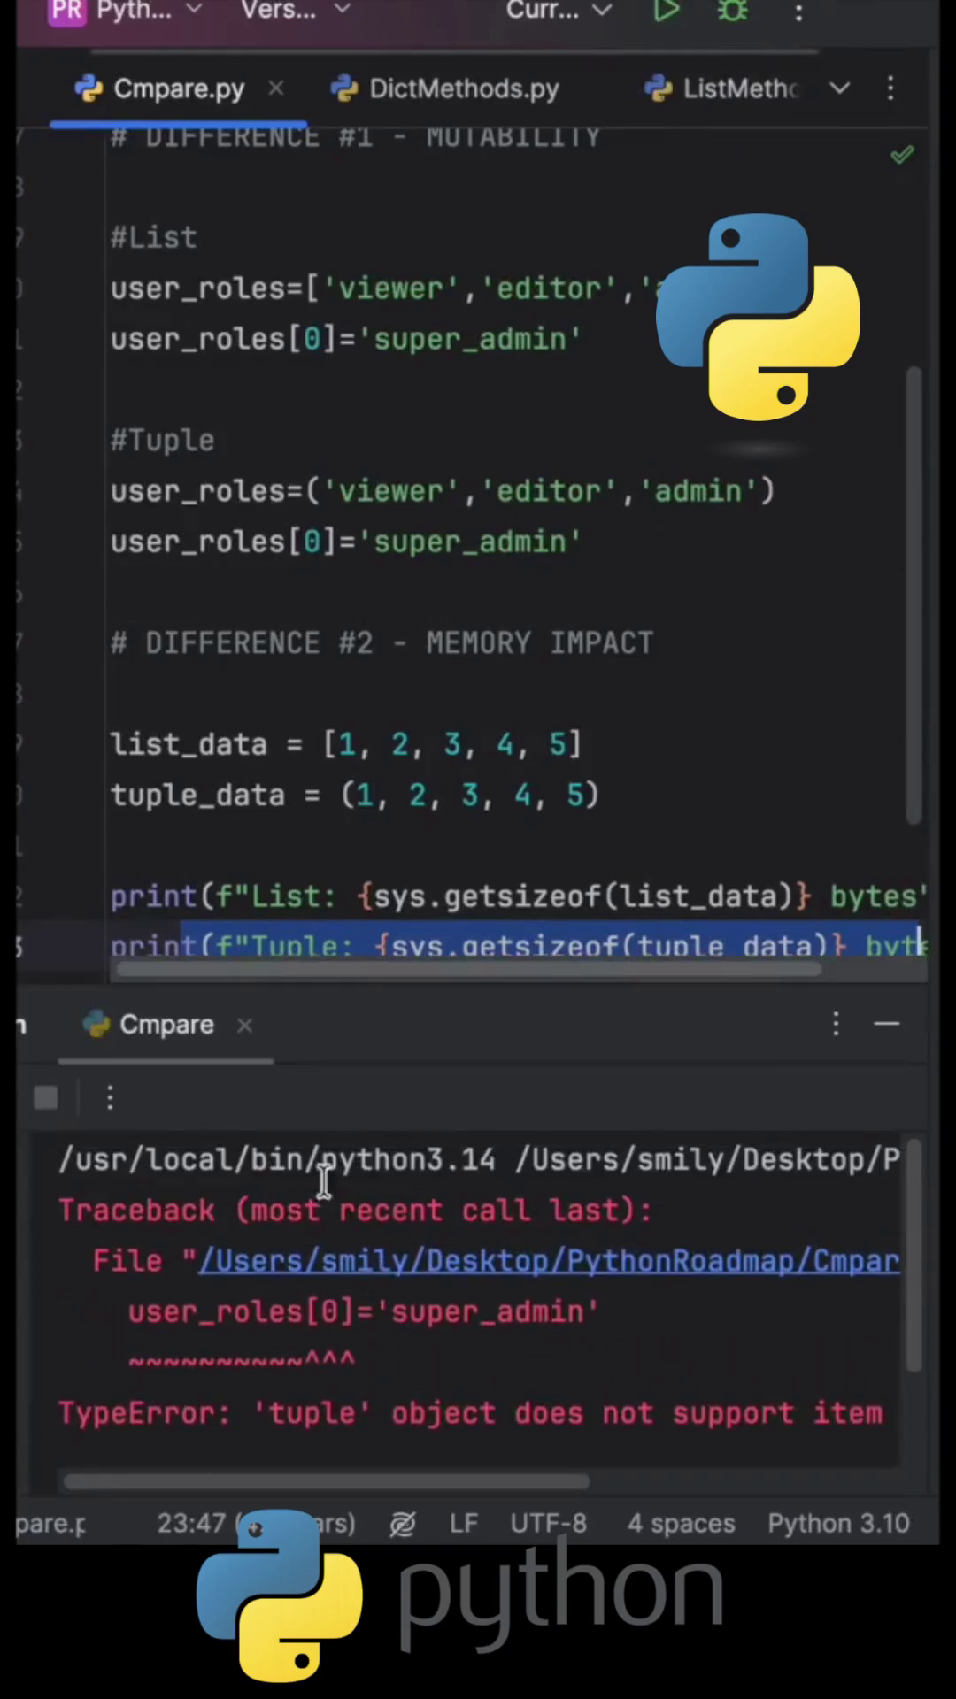
# Step: Delete the tuple item-assignment line, rerun, and highlight List 104 bytes and Tuple 88 bytes
pyautogui.moveTo(683, 541); pyautogui.dragTo(112, 550)
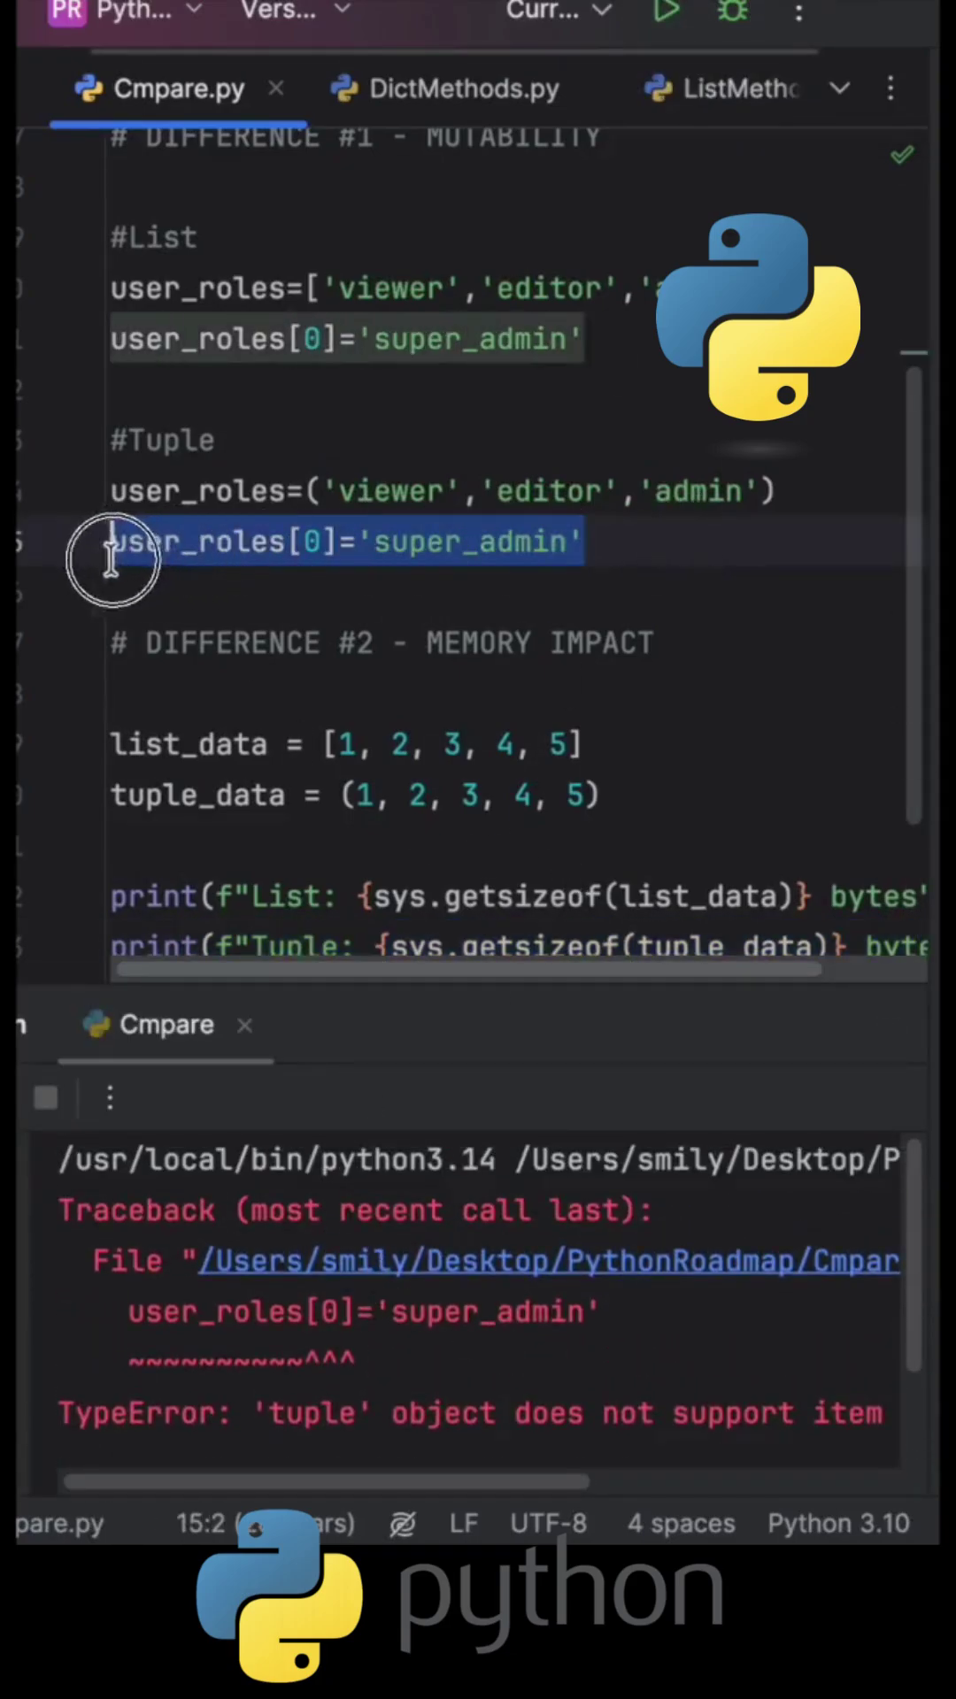
pyautogui.press('BackSpace')
pyautogui.click(663, 8)
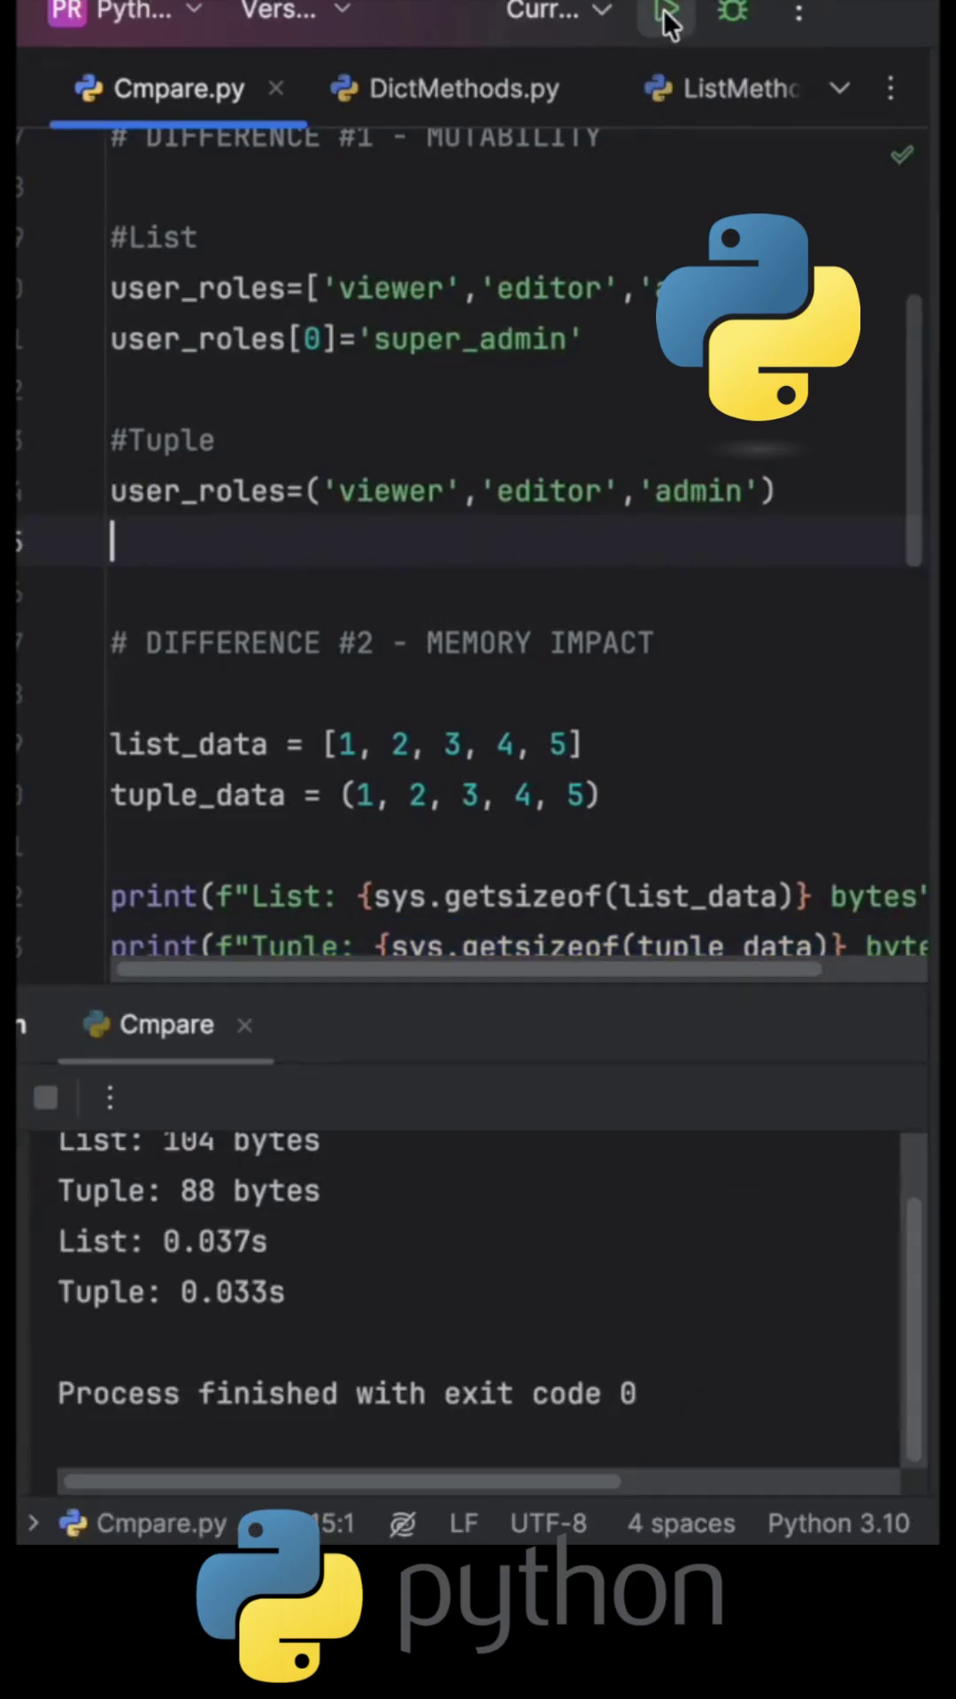
pyautogui.moveTo(60, 1210)
pyautogui.mouseDown()
pyautogui.moveTo(320, 1210)
pyautogui.moveTo(38, 1270)
pyautogui.moveTo(47, 1218)
pyautogui.mouseUp()
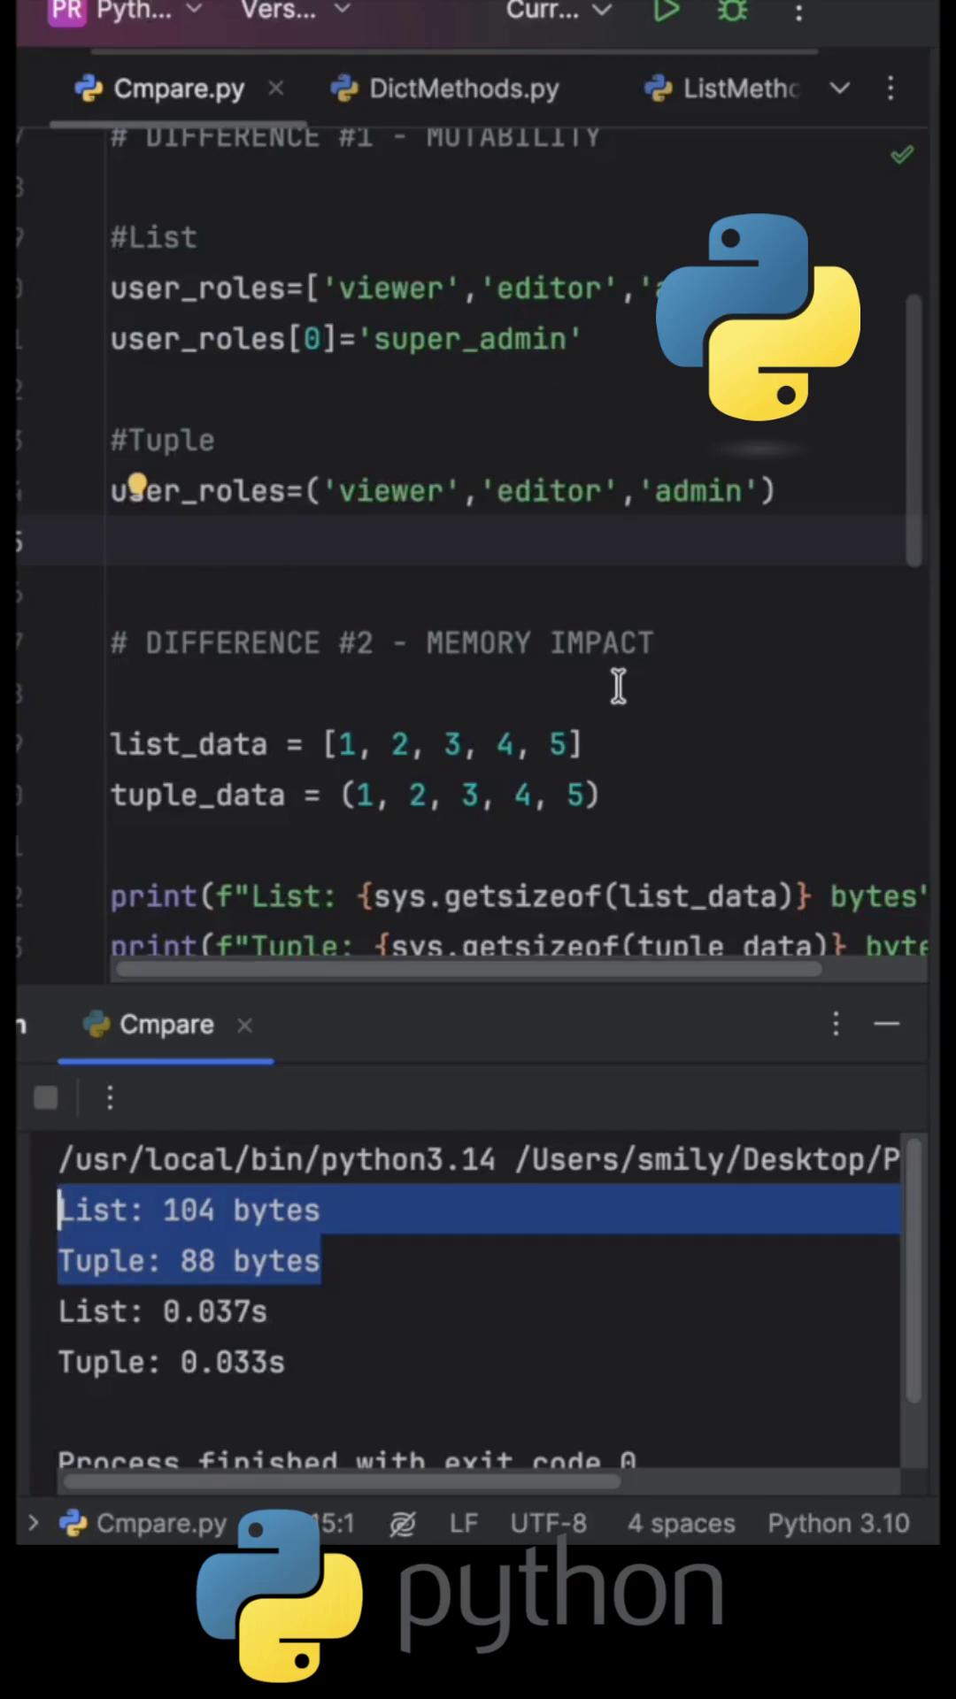
pyautogui.scroll(-3, 615, 686)
pyautogui.scroll(-2, 398, 690)
pyautogui.scroll(-1, 506, 671)
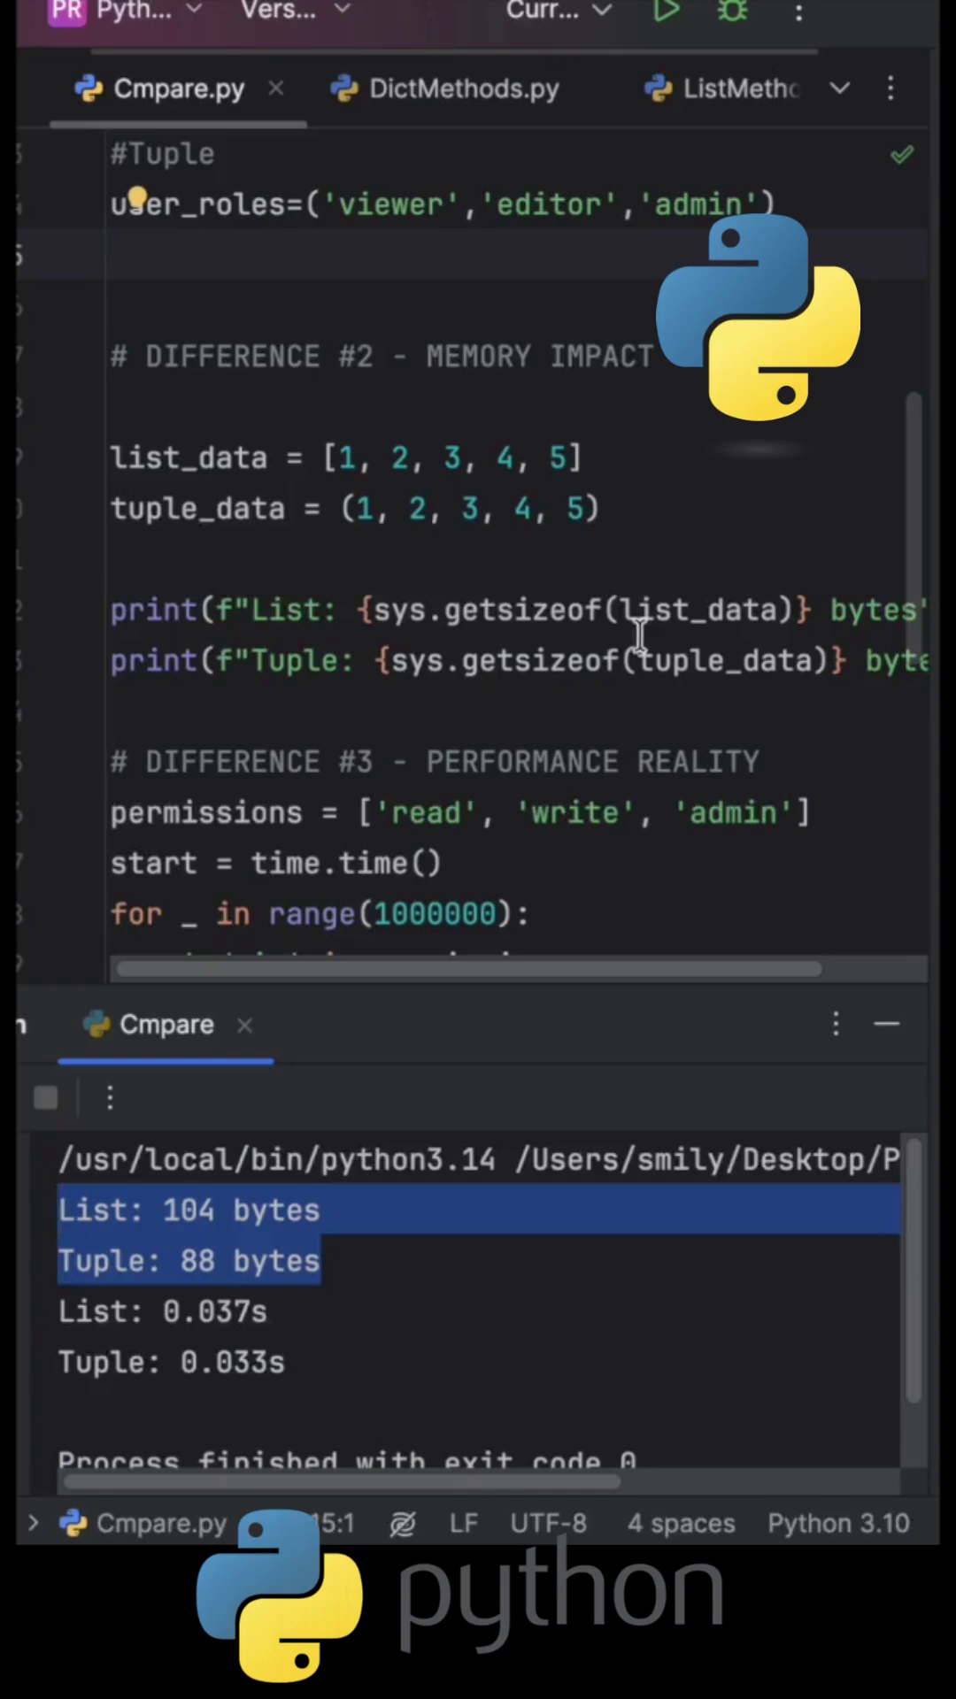
pyautogui.scroll(-5, 504, 815)
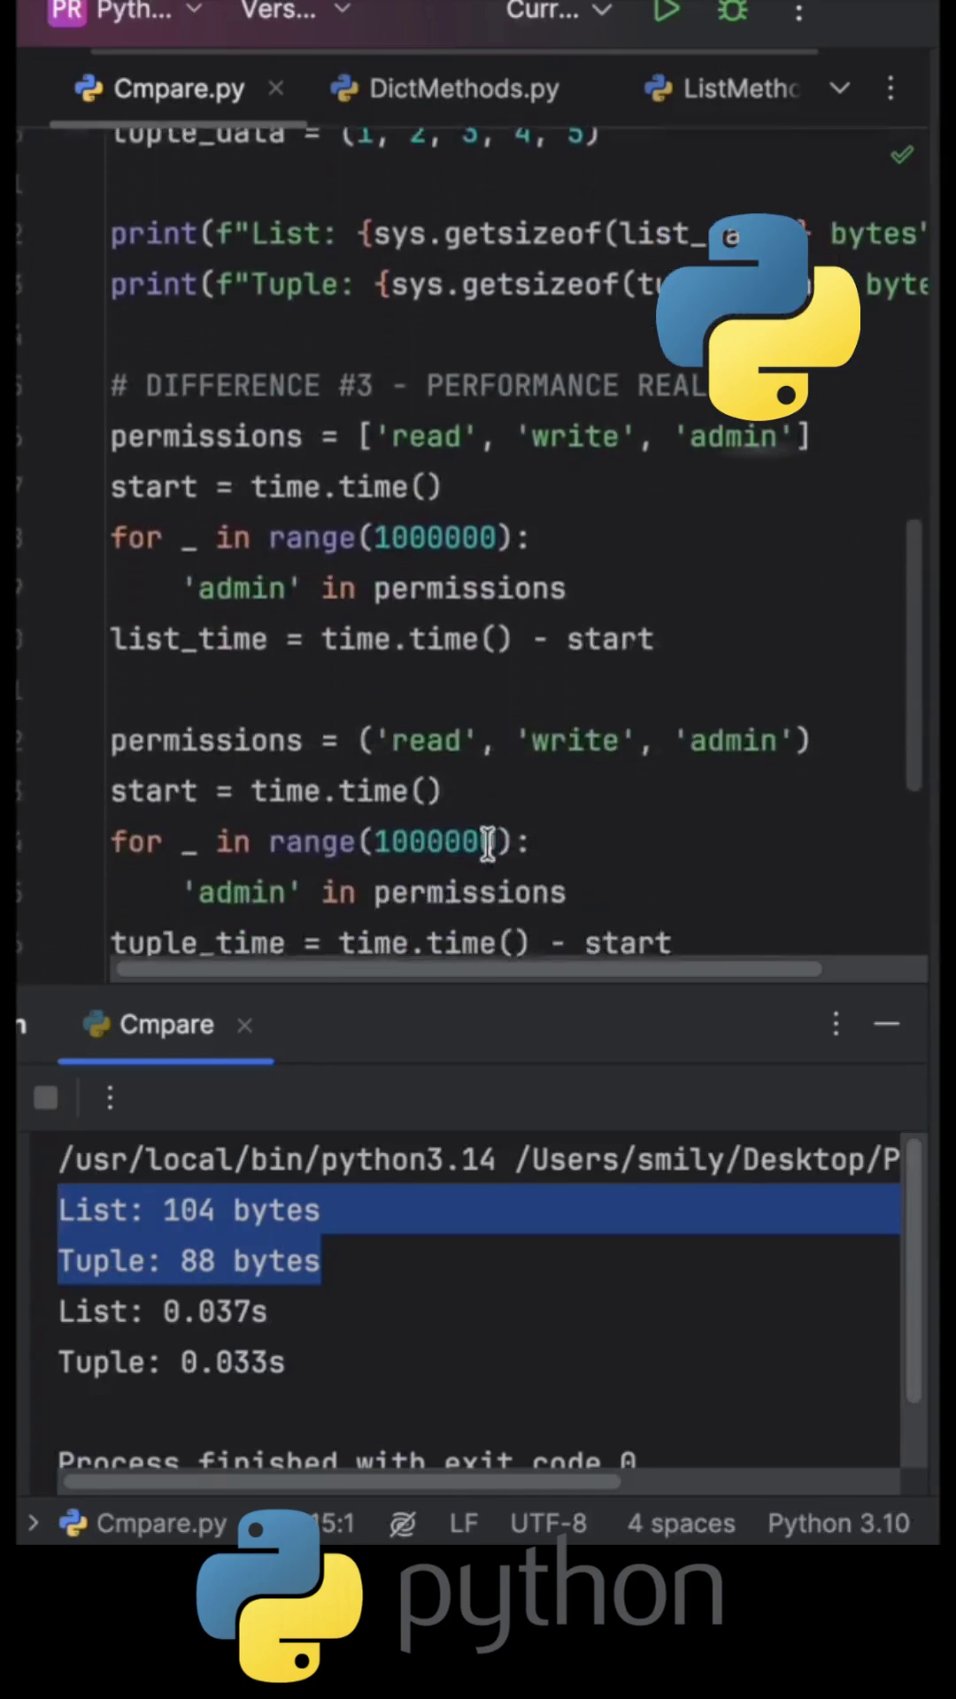
pyautogui.moveTo(148, 360); pyautogui.dragTo(876, 361)
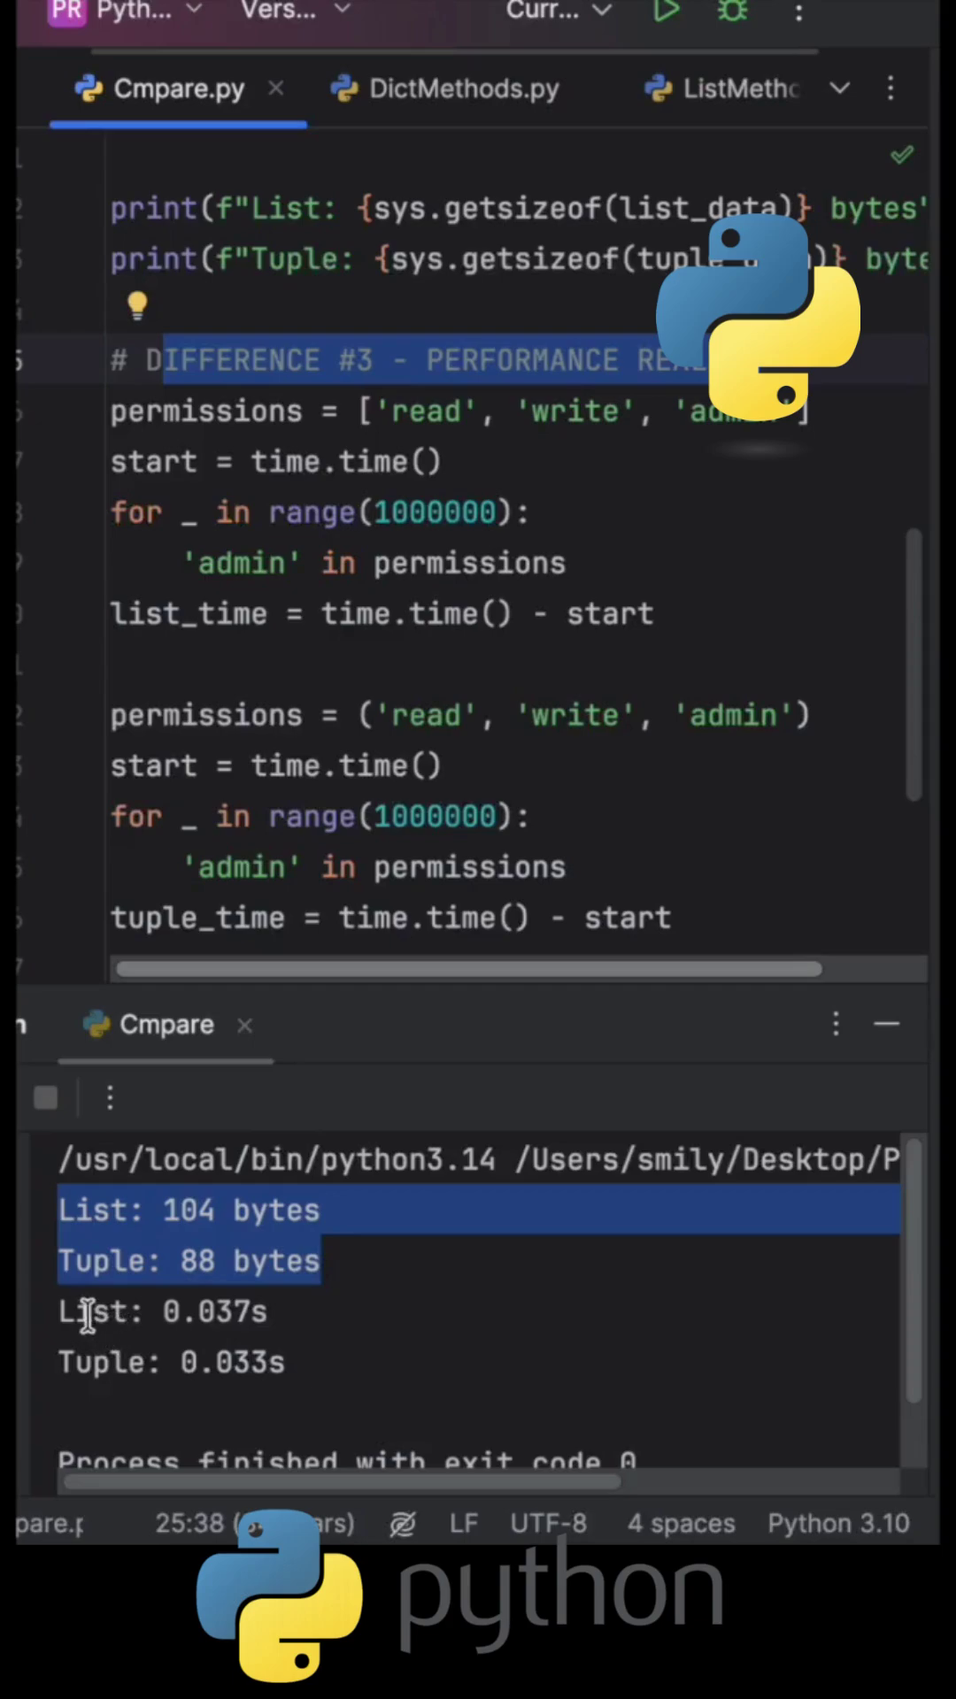
# Step: Compare the lookup timings, rerun Cmpare.py, and highlight List 0.035s versus Tuple 0.033s
pyautogui.moveTo(93, 1321); pyautogui.dragTo(399, 1327)
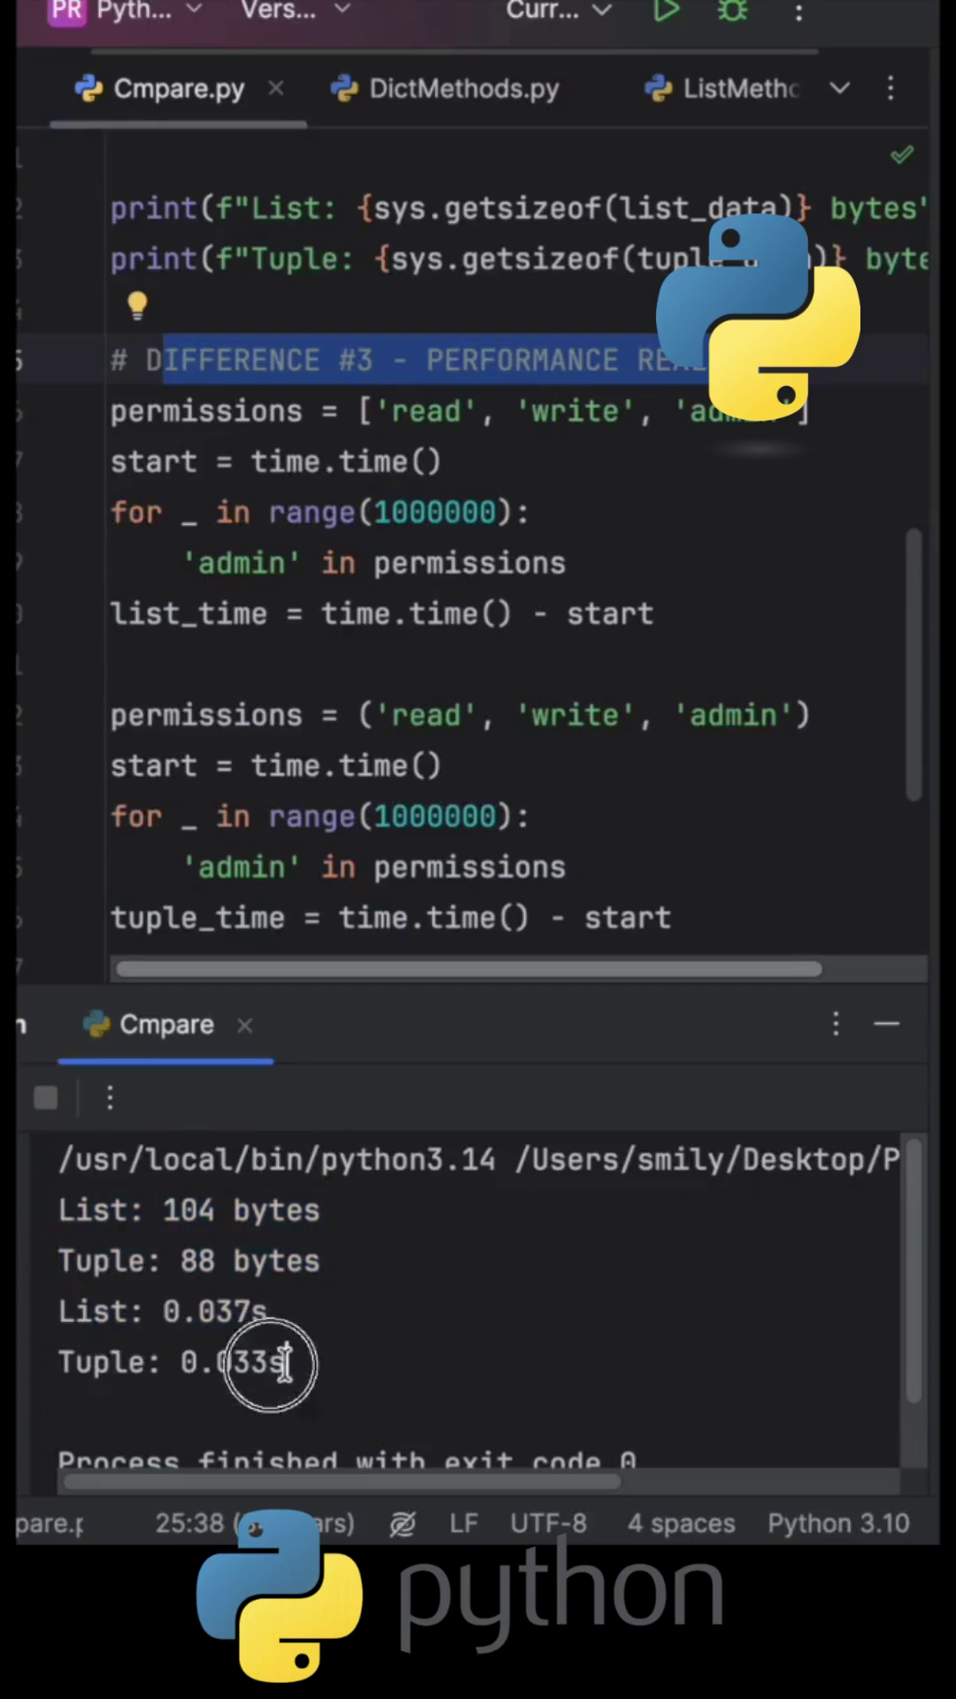
pyautogui.moveTo(288, 1362); pyautogui.dragTo(197, 1363)
pyautogui.click(671, 19)
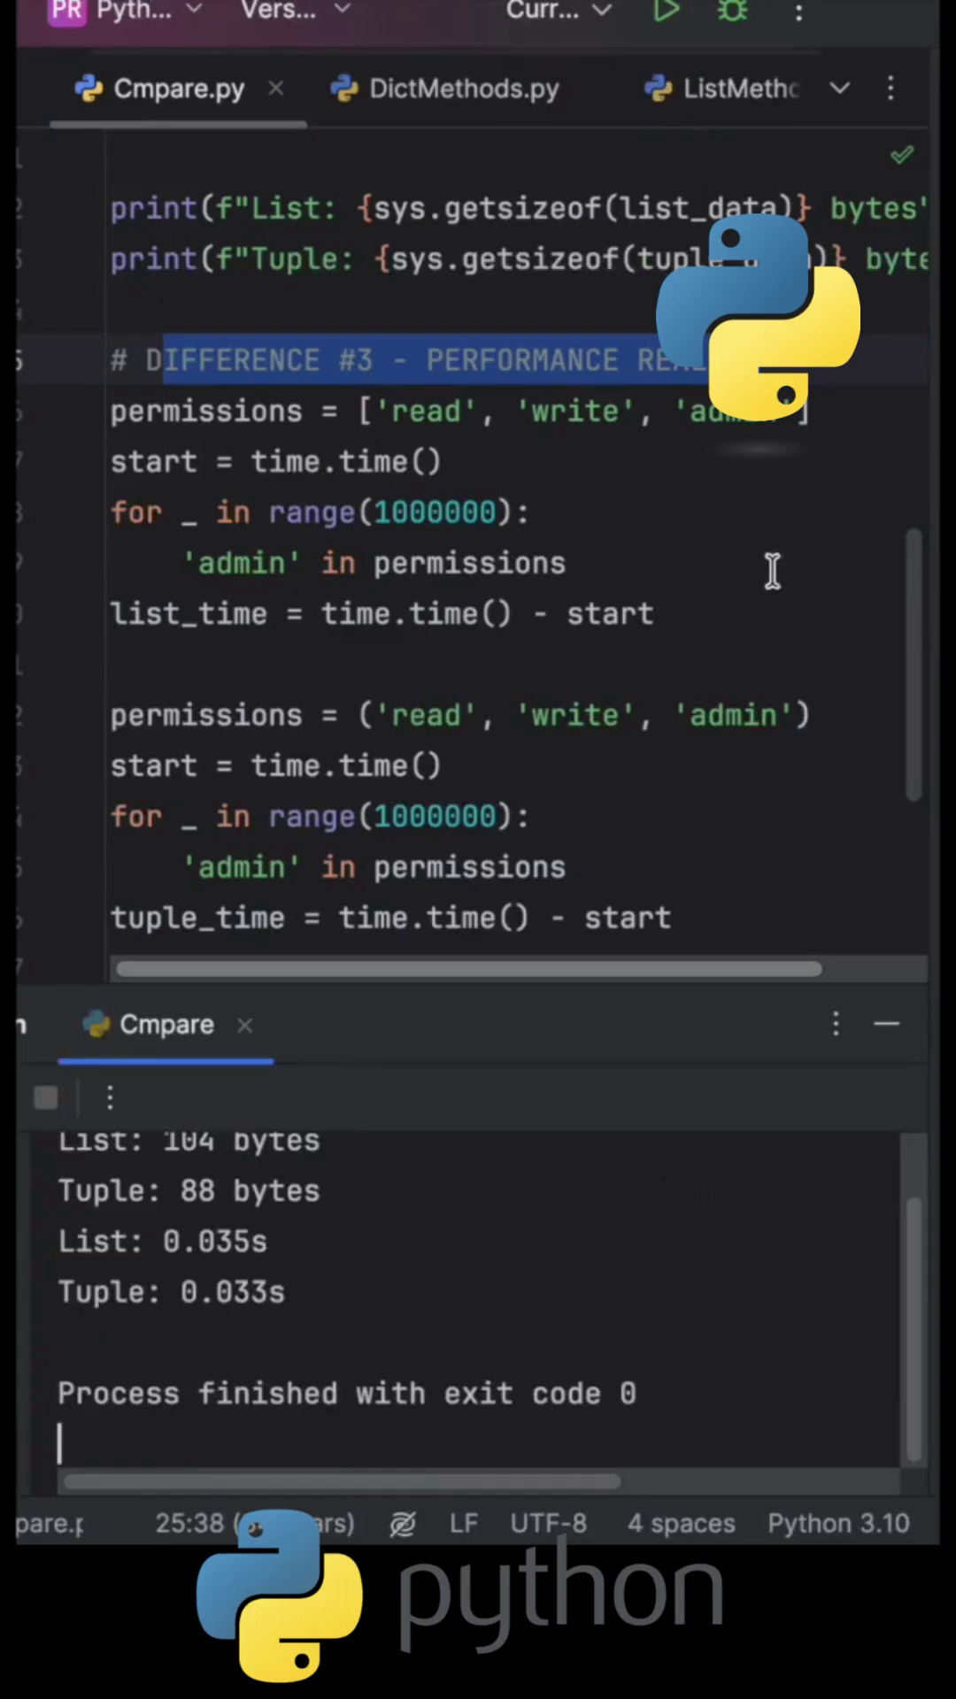
pyautogui.moveTo(182, 1242); pyautogui.dragTo(270, 1241)
pyautogui.moveTo(343, 1324); pyautogui.dragTo(21, 1298)
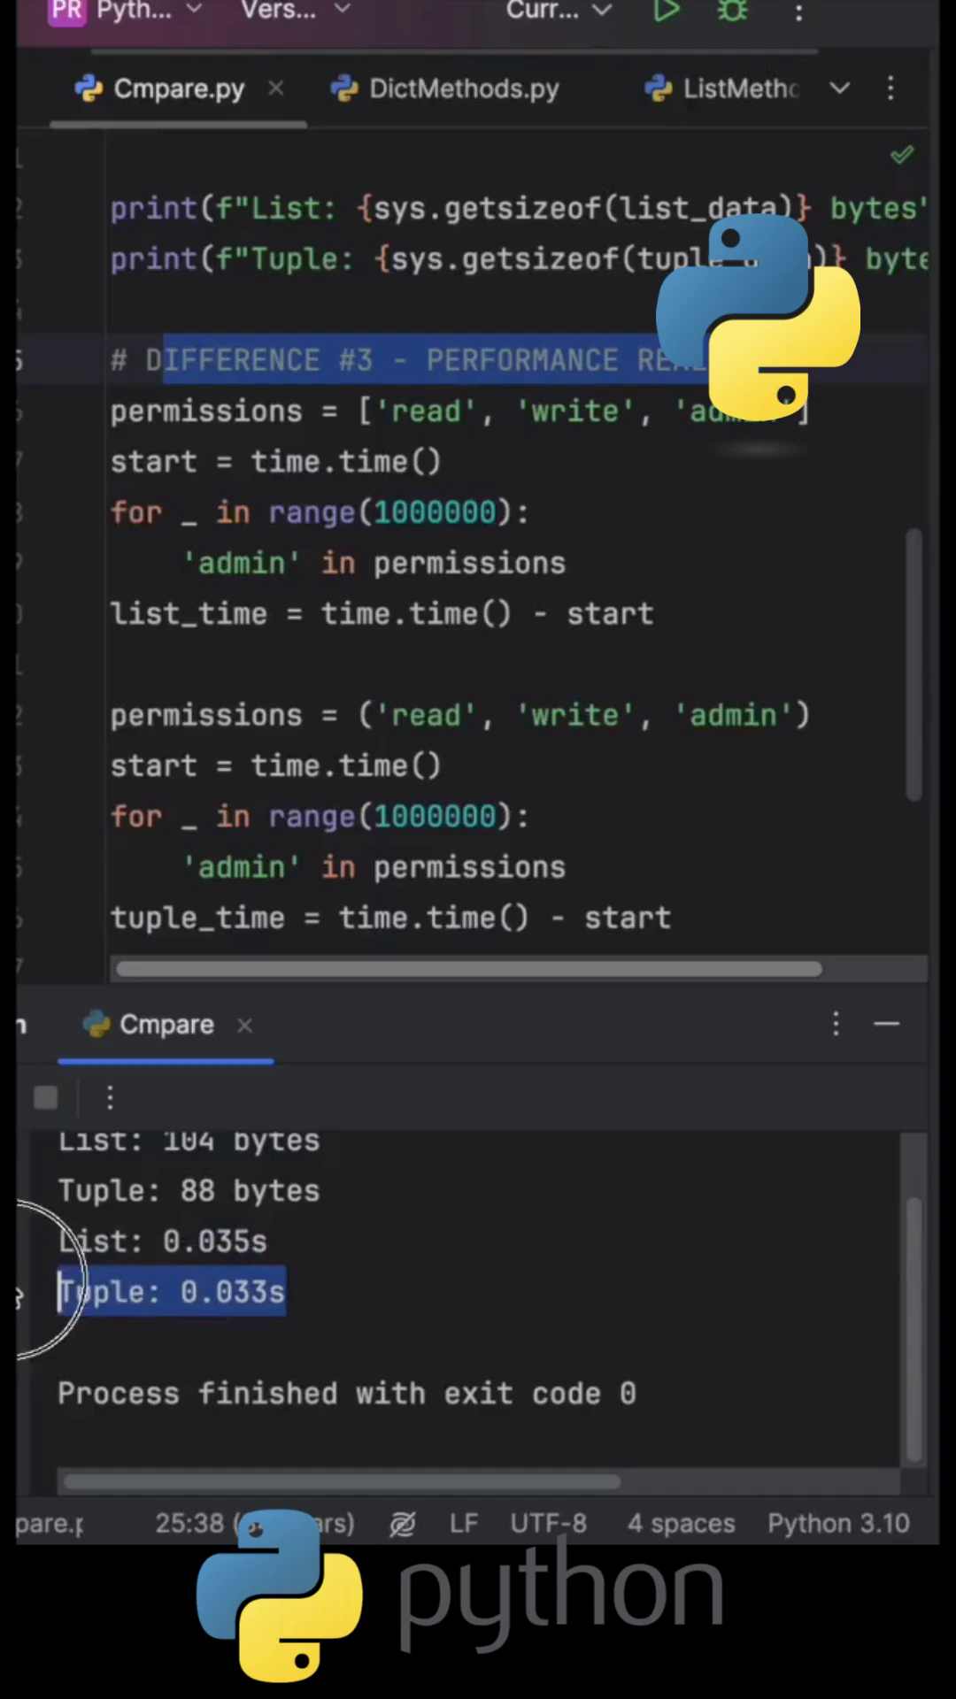
pyautogui.moveTo(57, 1191); pyautogui.dragTo(378, 1305)
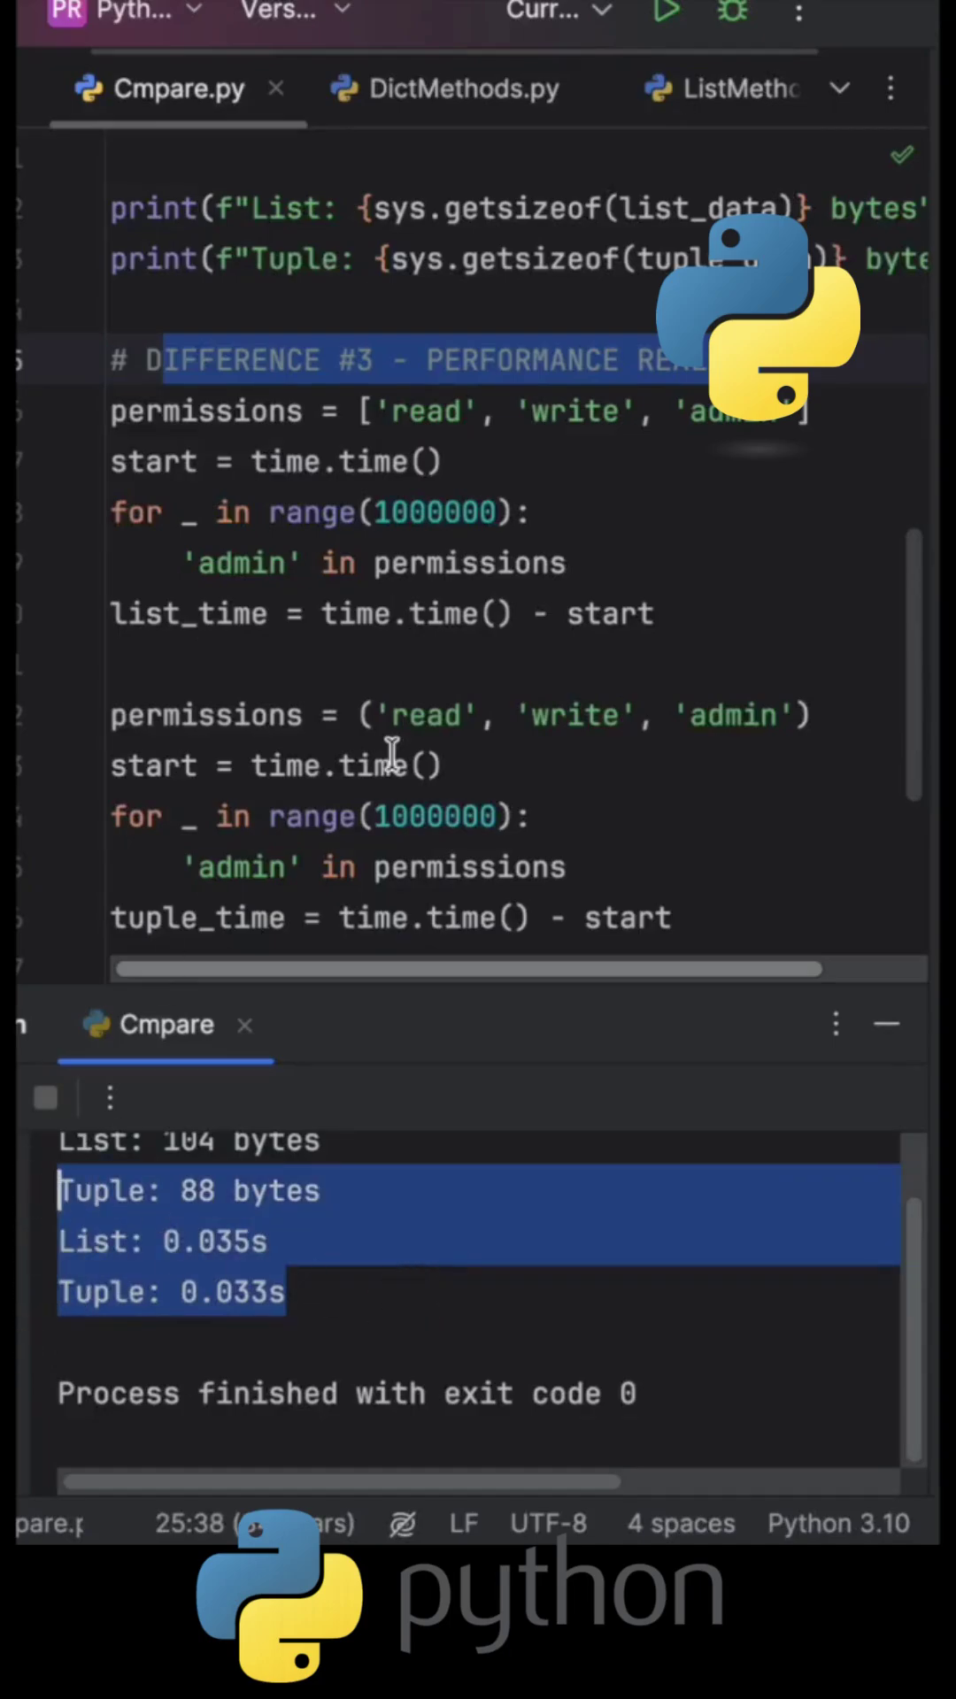
pyautogui.scroll(2, 392, 754)
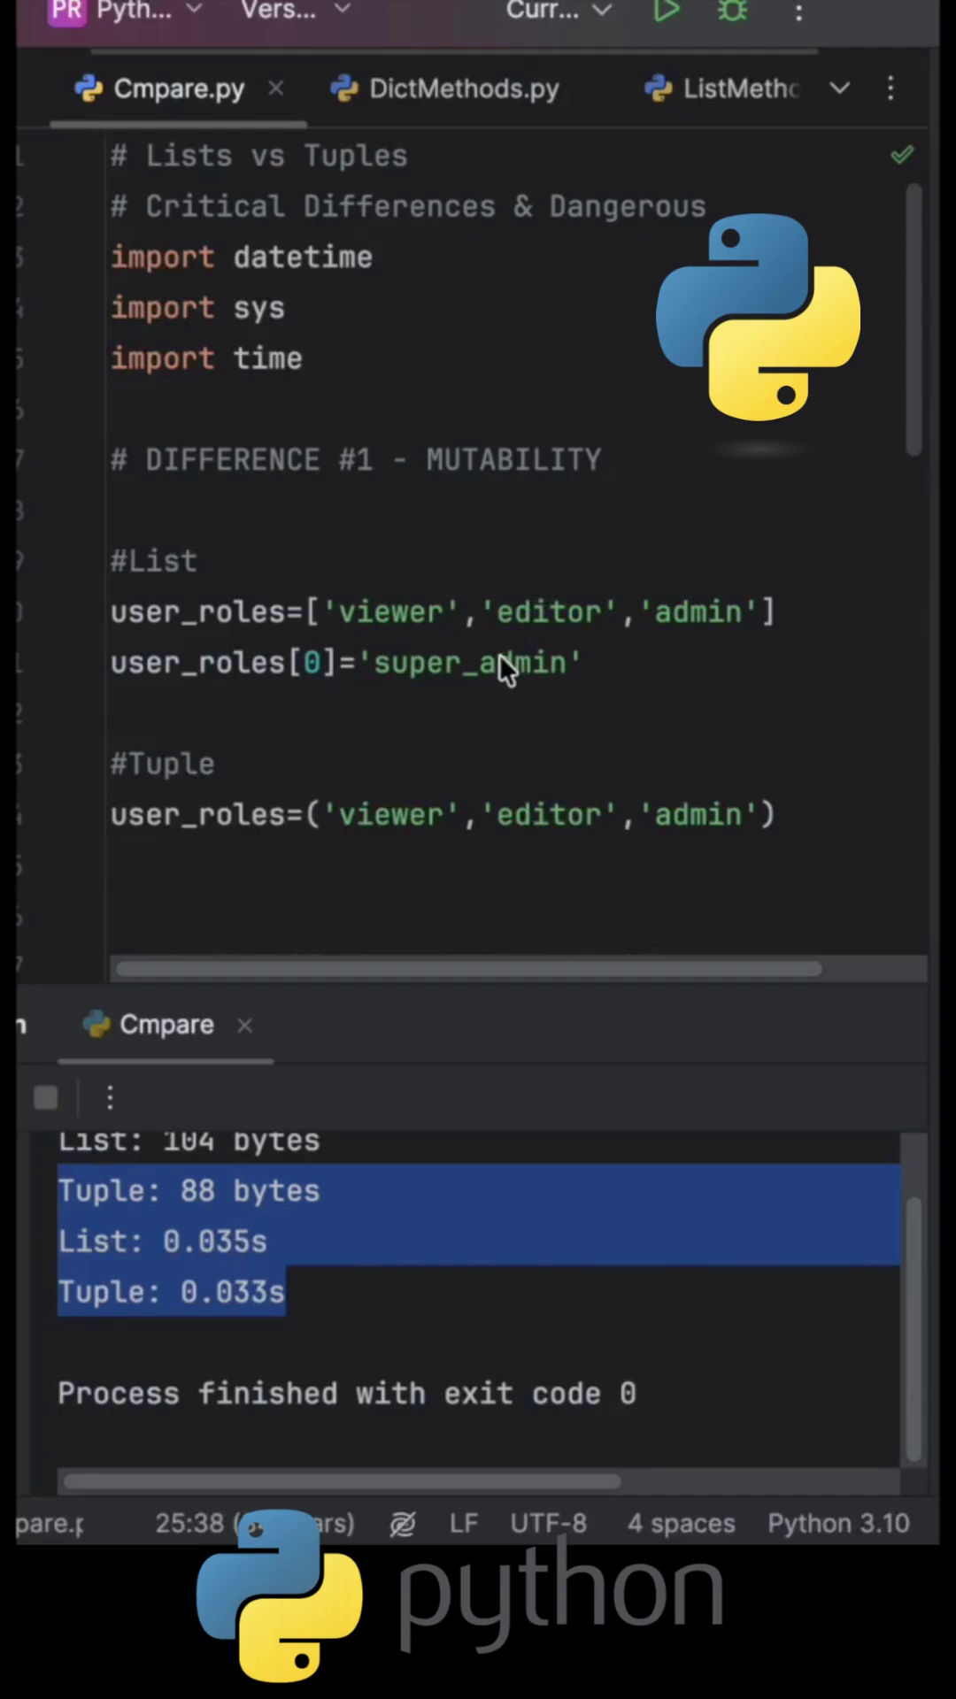
pyautogui.scroll(-1, 497, 652)
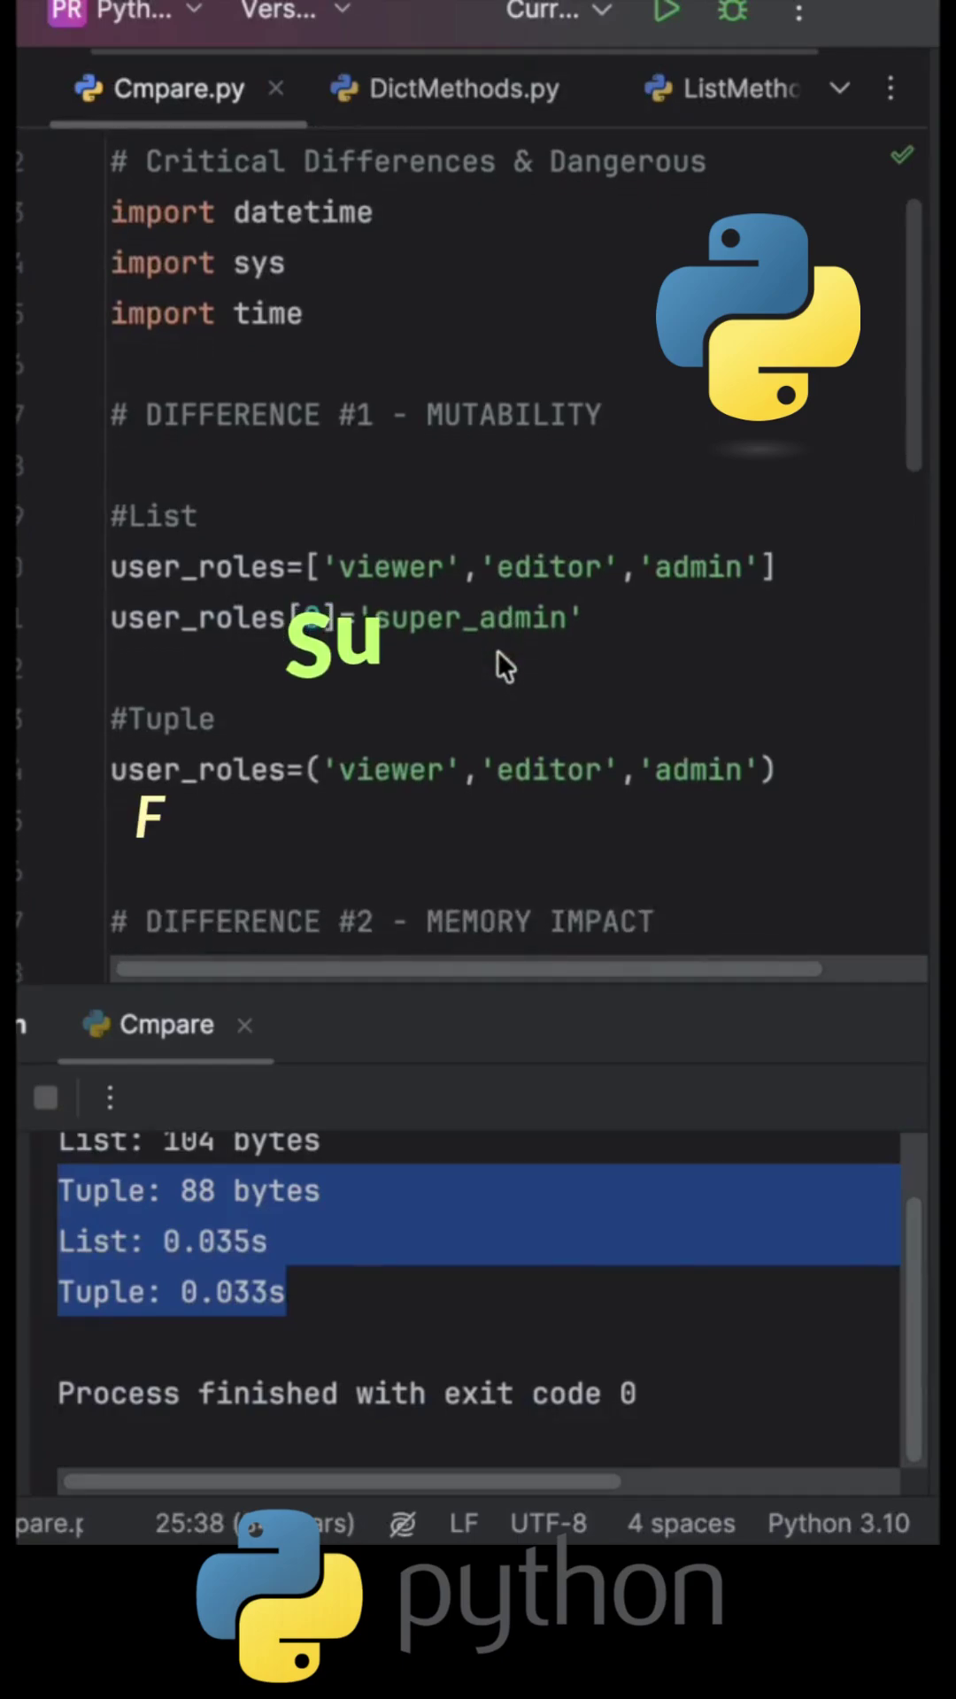